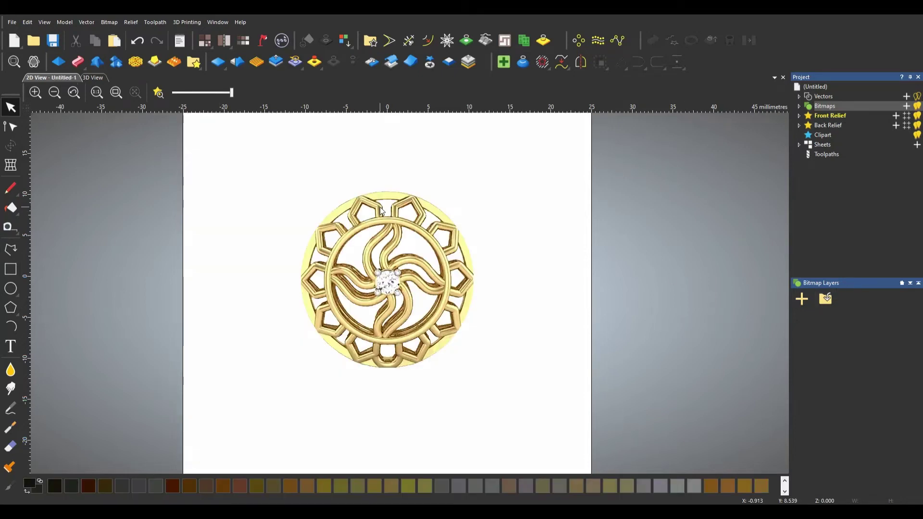
Draw a circle over the centre stone, centre it on the stone, and clear its diameter field for 2.8 mm
click(11, 288)
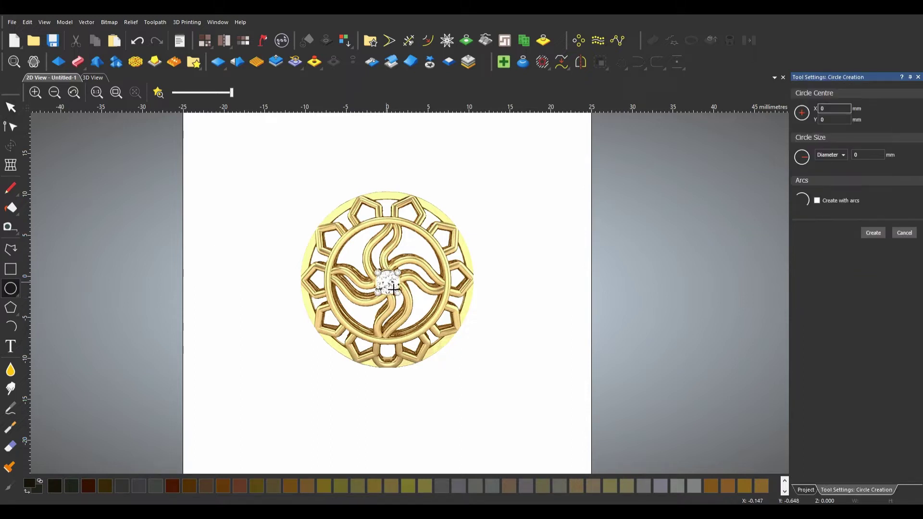
mouse_move(384, 278)
mouse_down()
mouse_move(405, 298)
mouse_move(389, 282)
mouse_up()
scroll(394, 289, up, 5)
scroll(399, 291, down, 2)
drag(405, 295, 402, 290)
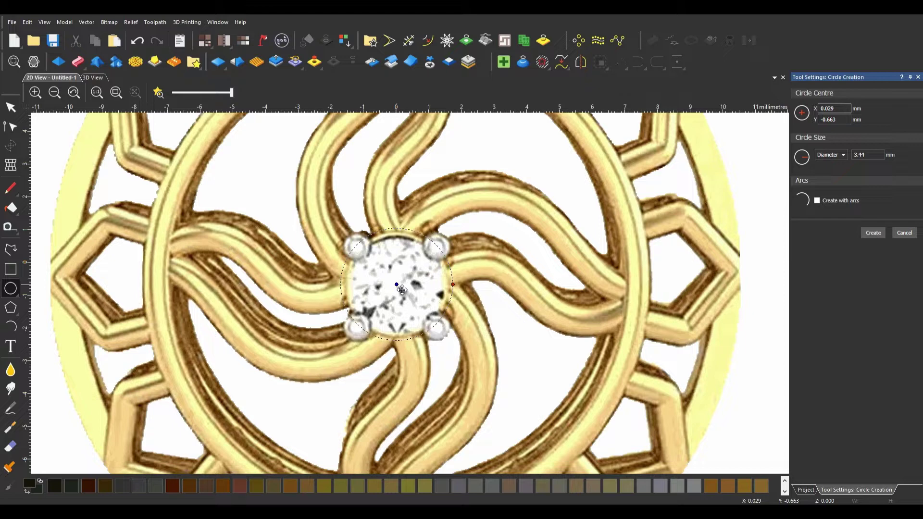
drag(884, 154, 833, 158)
text(3)
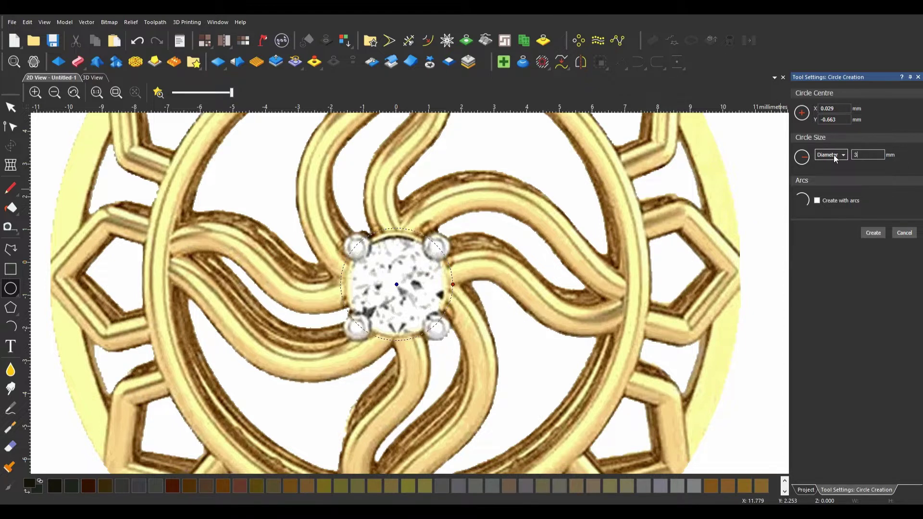
key(BackSpace)
Create the 2.8 mm stone circle and offset it 0.3 mm outwards
text(2.8)
click(874, 232)
click(427, 41)
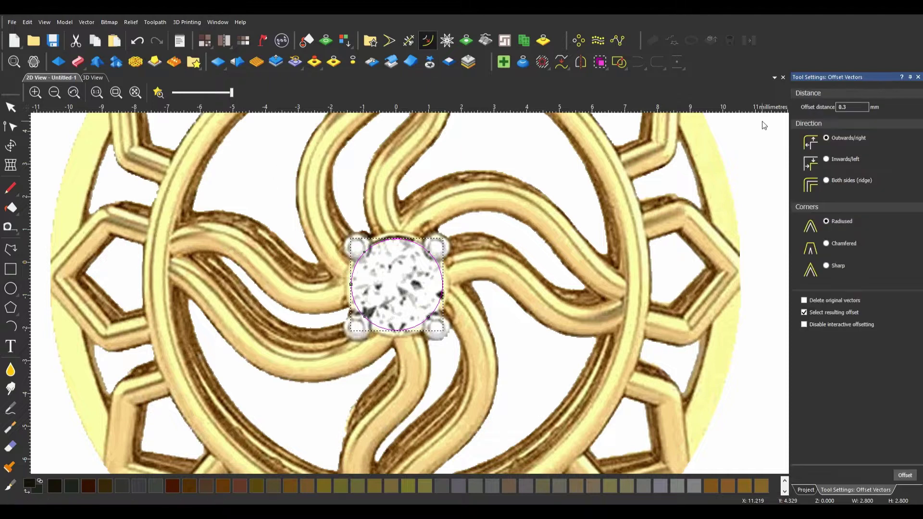
click(901, 476)
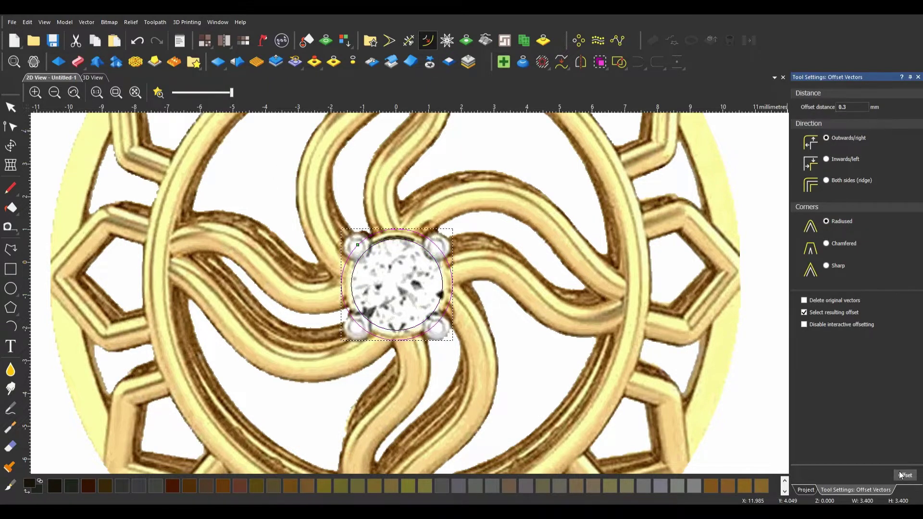
key(Escape)
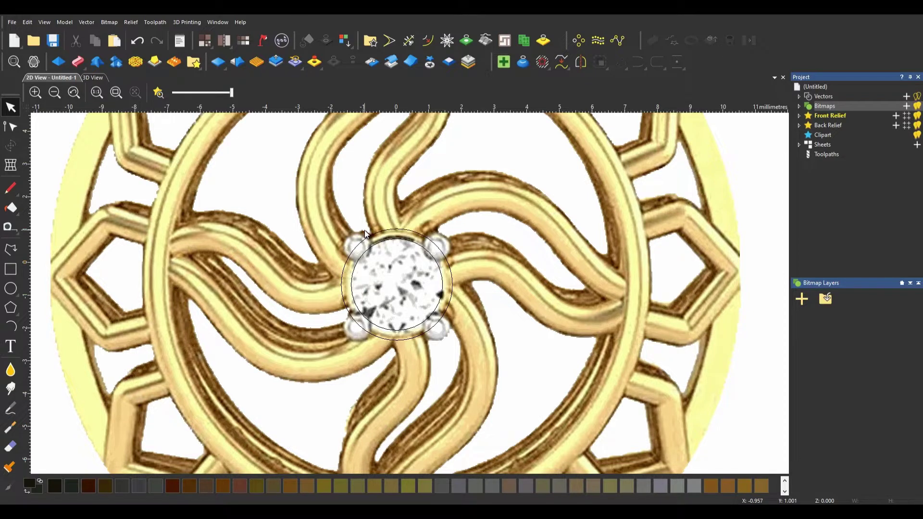
key(c)
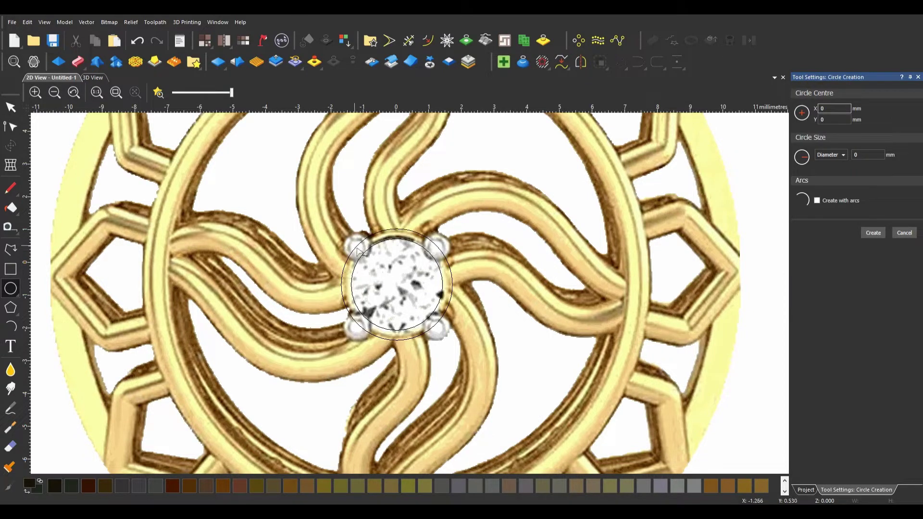
Draw a 0.839 mm circle on one prong bead and copy it to the other three prongs
drag(357, 245, 374, 262)
click(871, 233)
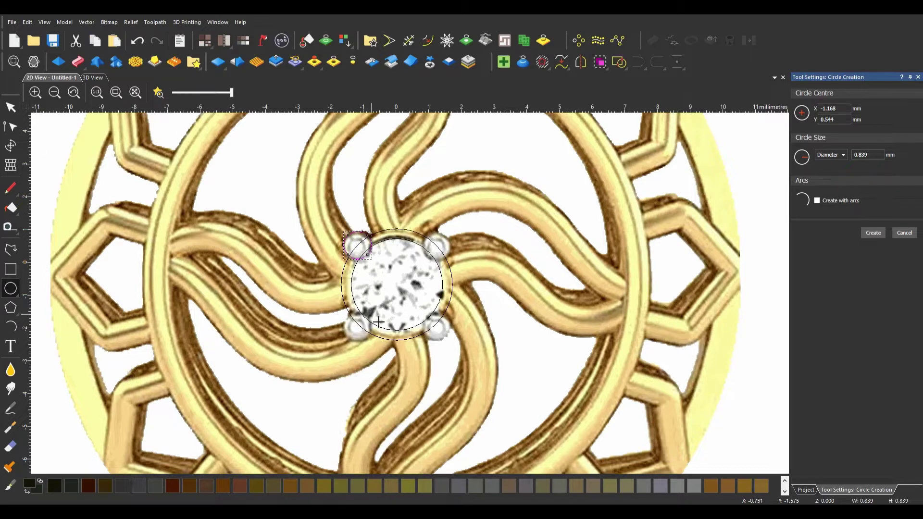
click(11, 107)
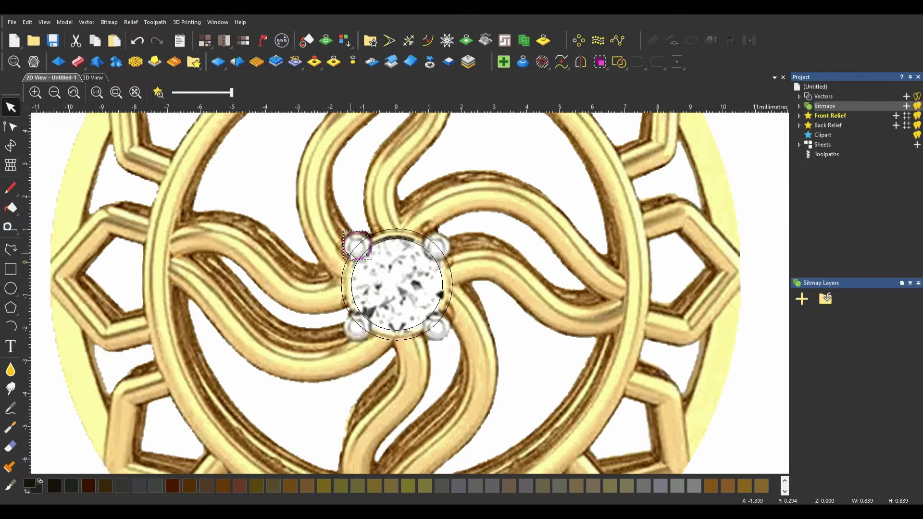
drag(357, 243, 358, 244)
click(579, 41)
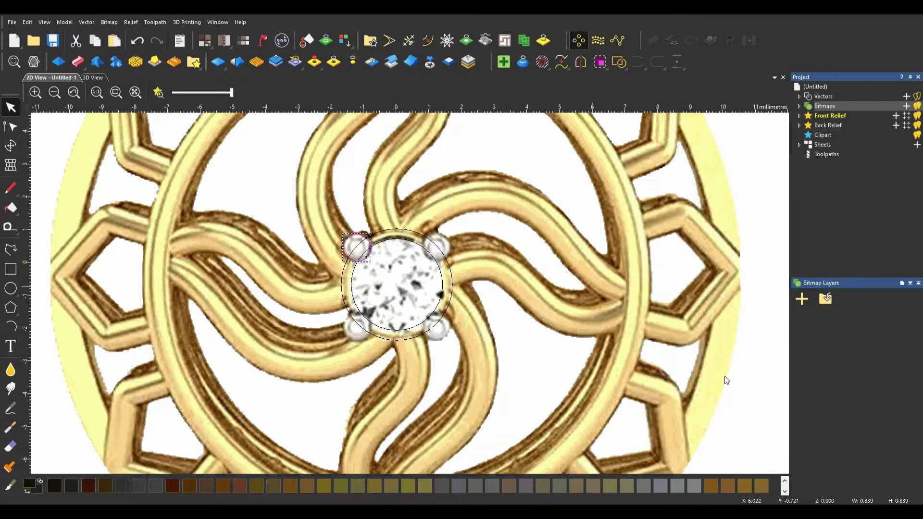
click(11, 114)
click(741, 208)
scroll(551, 212, down, 3)
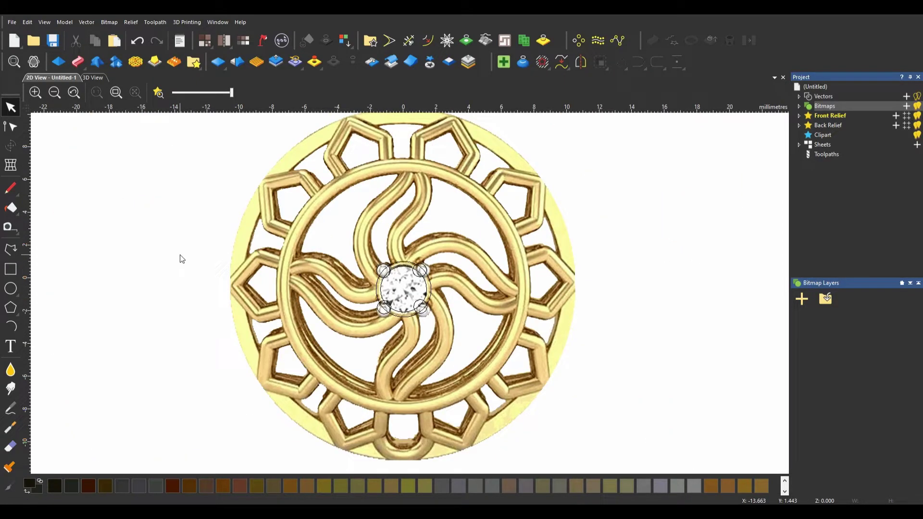
Draw a 14.064 mm circle from the stone centre out to the inner ring
click(10, 289)
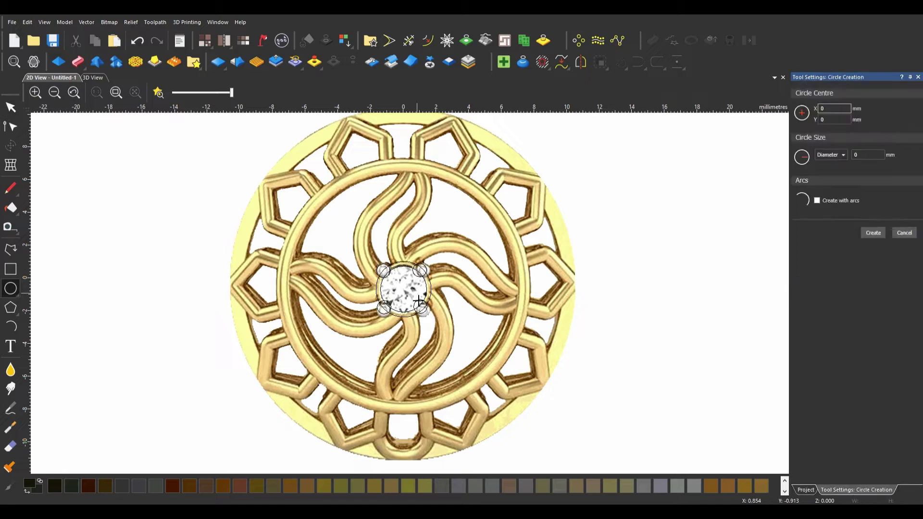
drag(412, 296, 507, 359)
click(873, 232)
Offset the inner ring circle 0.8 mm outwards, after undoing trial 2 mm and 1 mm offsets
key(o)
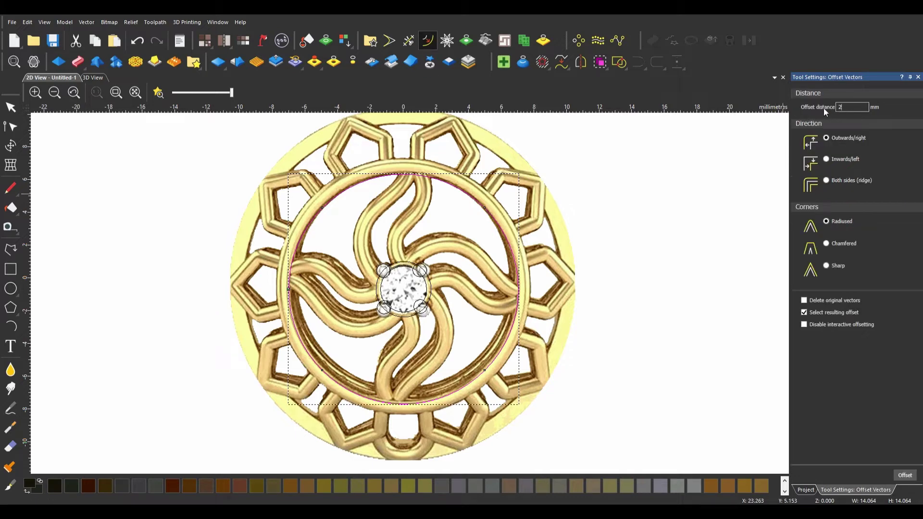
click(904, 475)
key(ctrl+z)
double_click(841, 107)
click(905, 475)
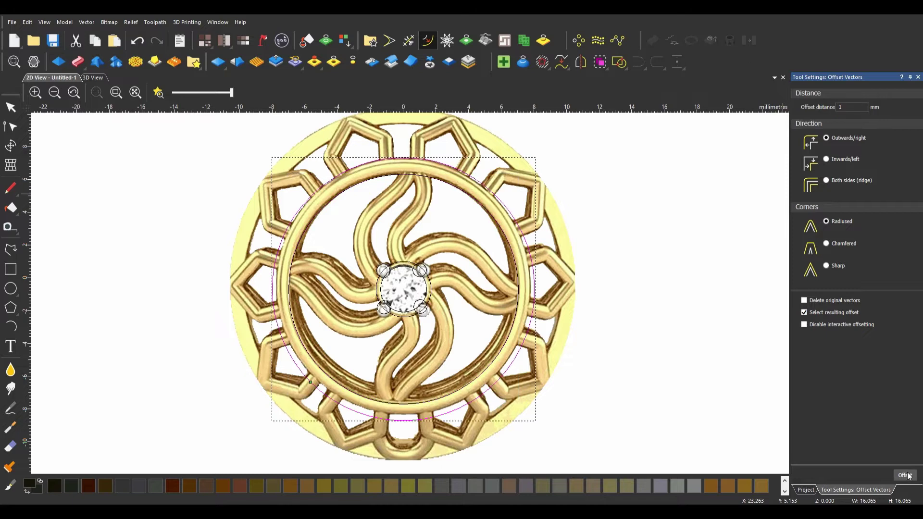
key(ctrl+z)
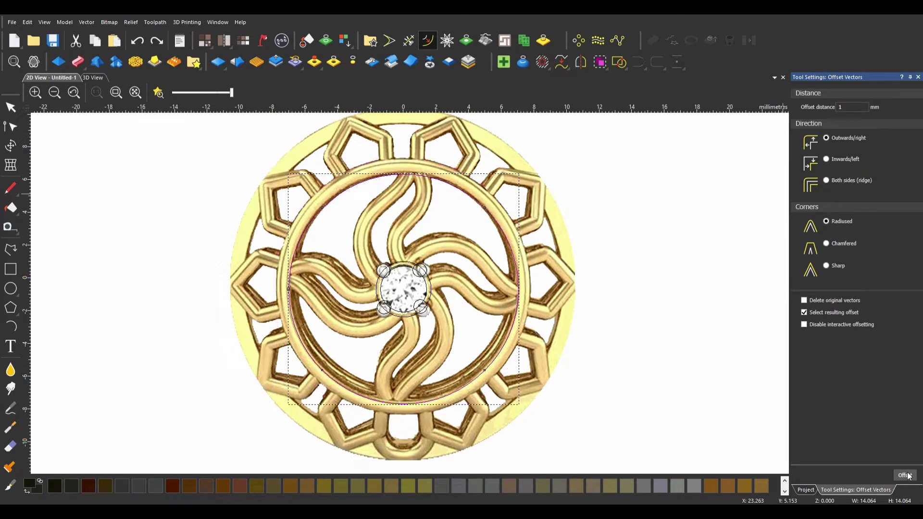
double_click(838, 108)
click(905, 475)
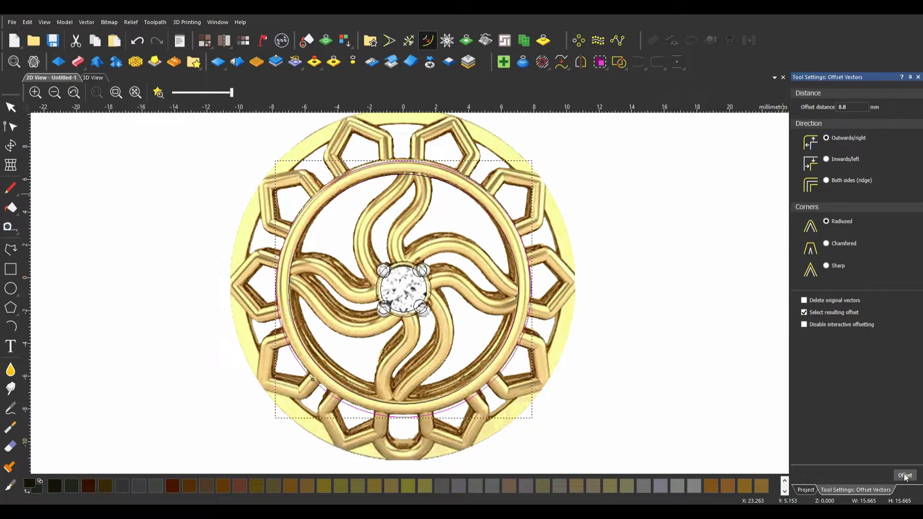
click(11, 107)
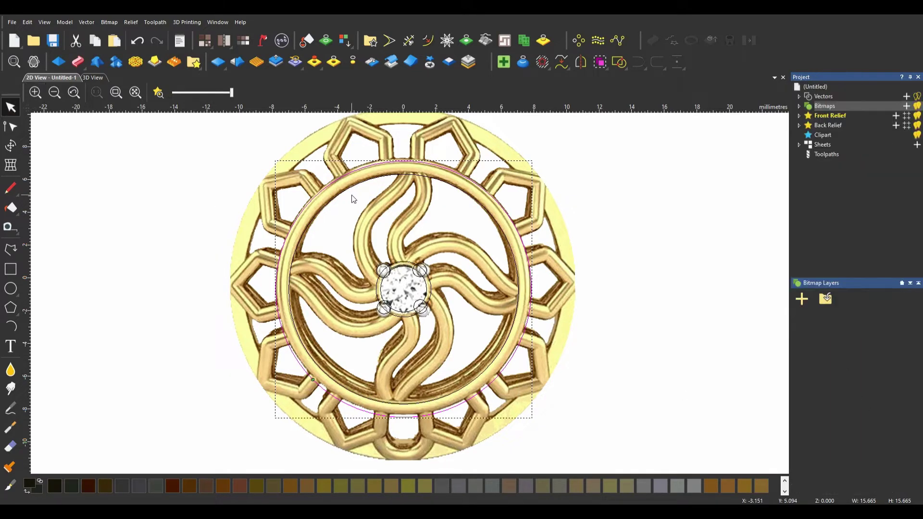
Offset 3 mm outwards to a 21.665 mm rim circle, then 1 mm inwards to 19.666 mm
click(423, 43)
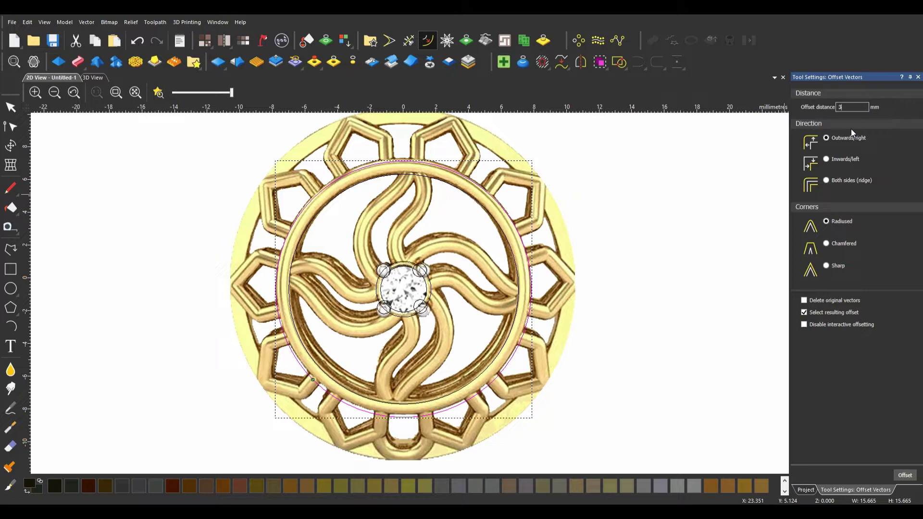
click(904, 475)
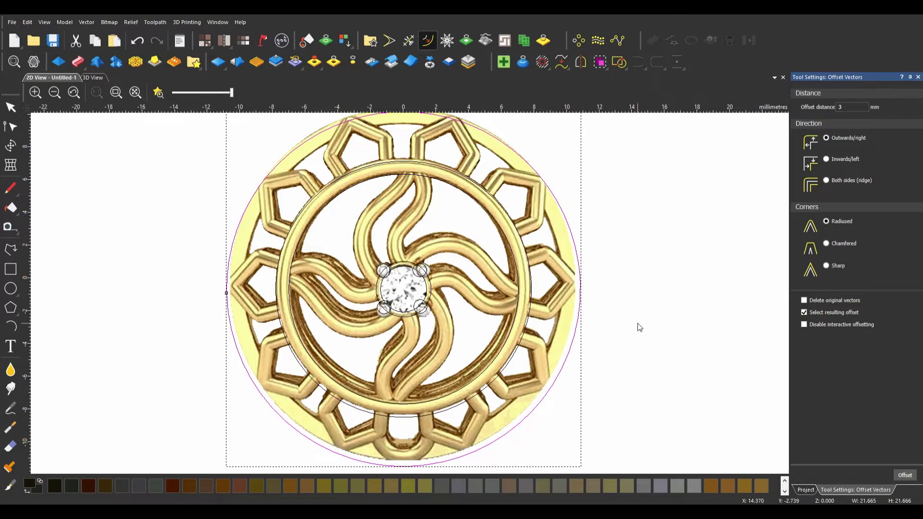
click(828, 159)
text(0.5)
click(903, 475)
key(ctrl+z)
click(854, 108)
click(904, 476)
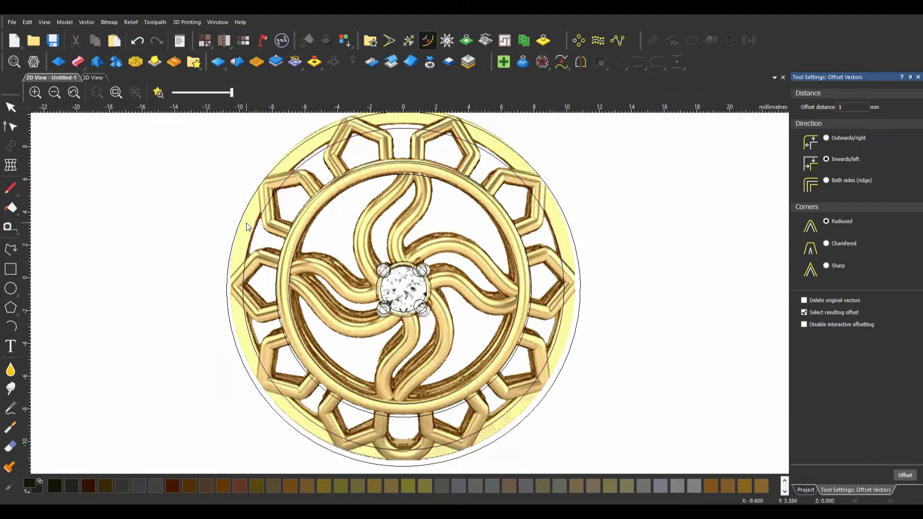
scroll(403, 281, up, 3)
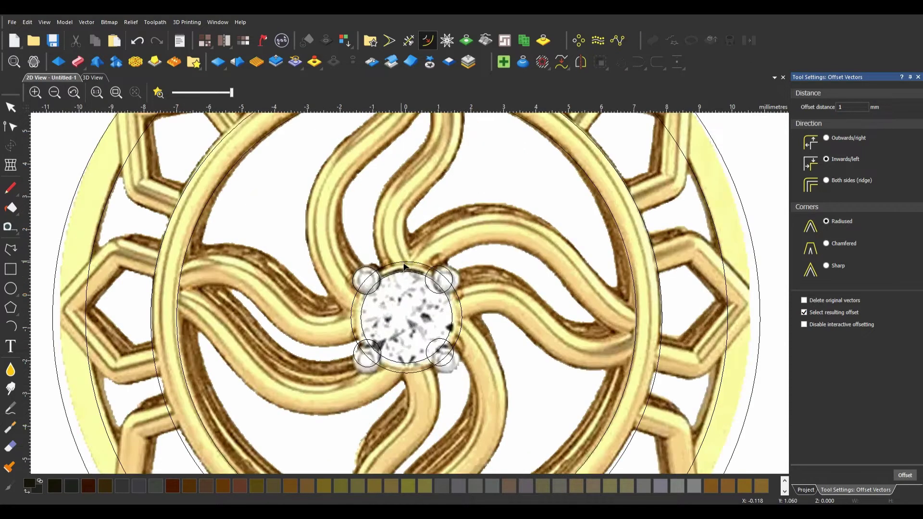
scroll(404, 266, down, 3)
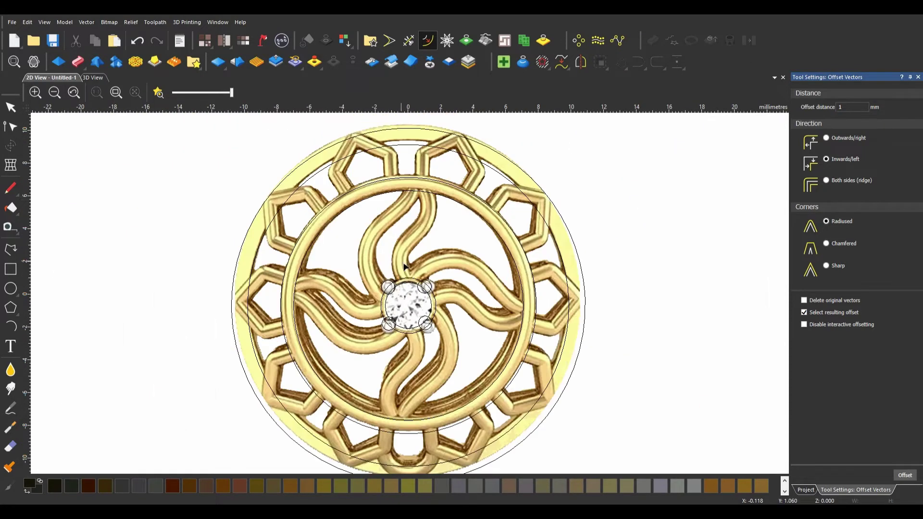
Start a polyline at the stone circle's edge and trace points up the swirl arm's edge
click(11, 249)
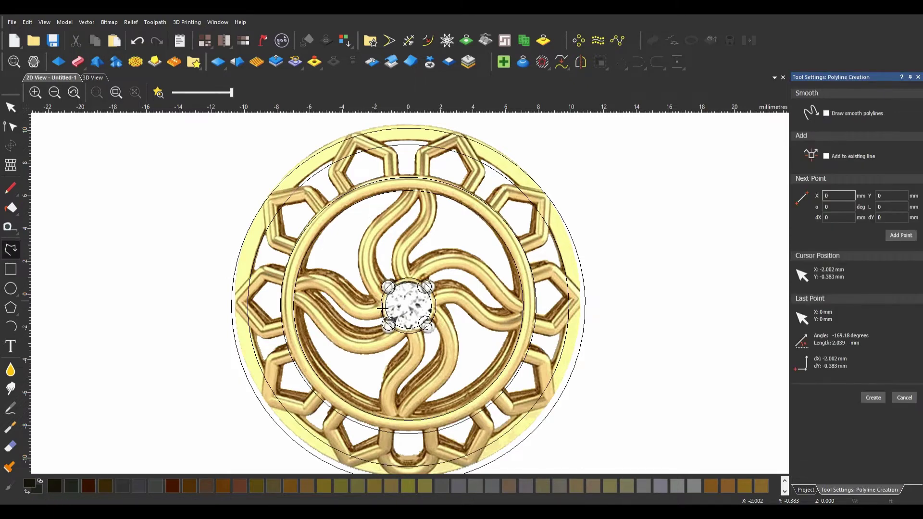
scroll(380, 307, up, 3)
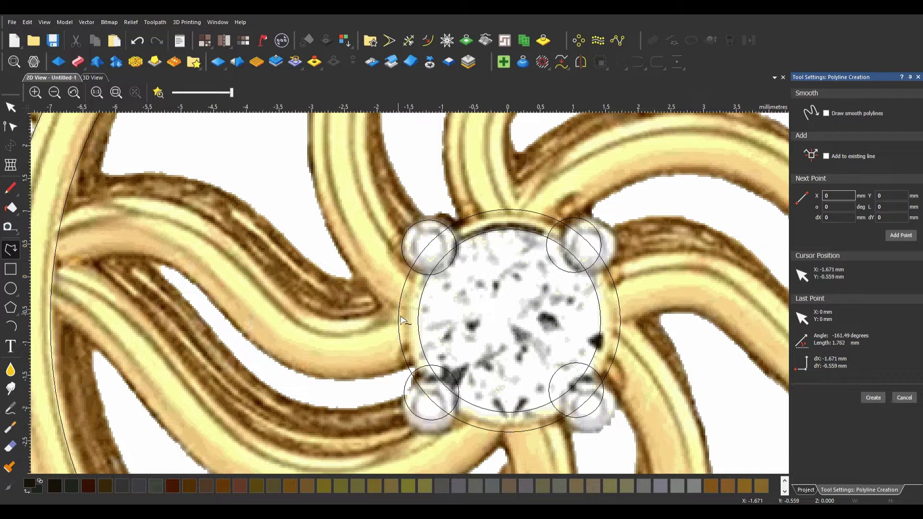
click(402, 320)
click(381, 305)
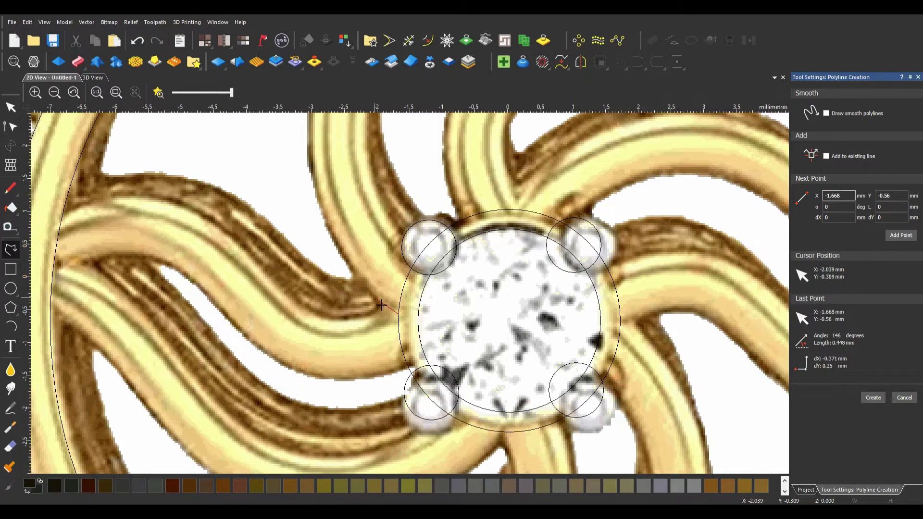
click(356, 276)
click(328, 237)
click(321, 197)
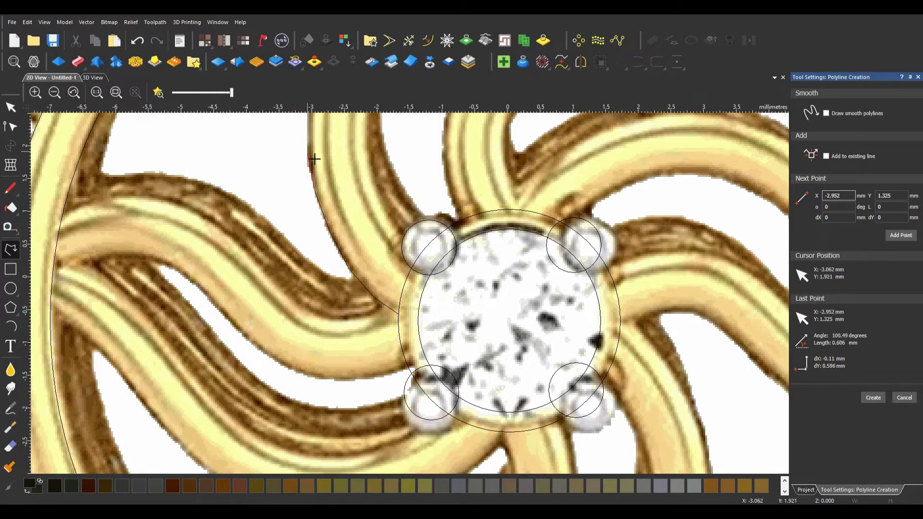
click(316, 156)
scroll(330, 200, down, 3)
scroll(361, 226, down, 2)
scroll(402, 247, up, 3)
scroll(375, 311, up, 3)
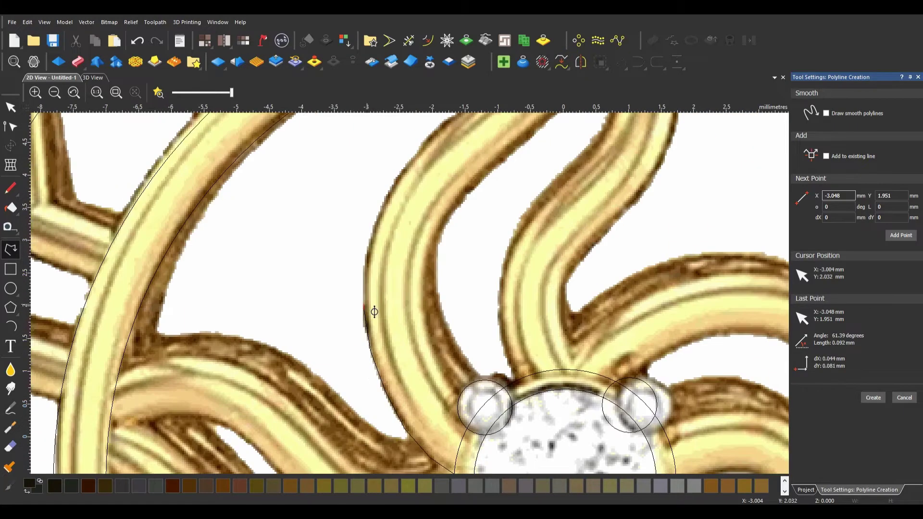
Continue the polyline around the arm's curve to its top end near the inner ring
click(372, 242)
click(392, 206)
click(413, 172)
click(439, 140)
scroll(419, 200, down, 3)
scroll(446, 220, up, 3)
double_click(447, 226)
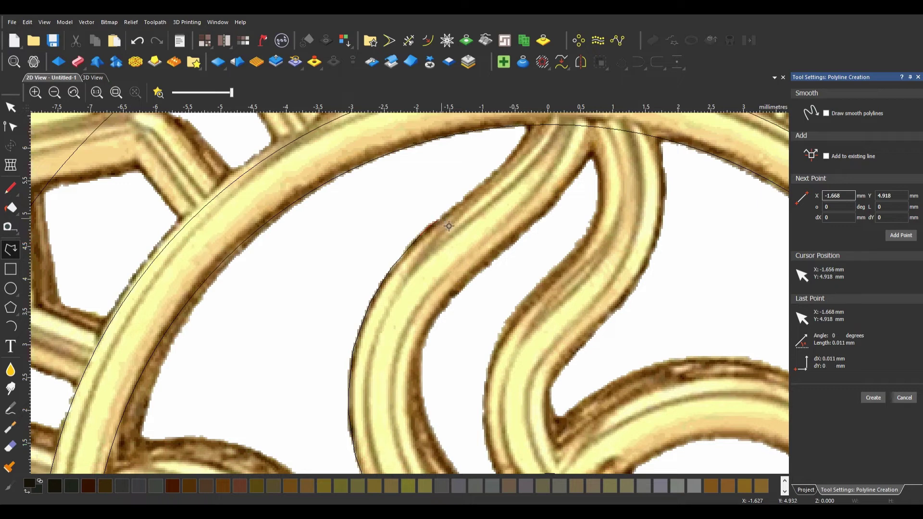
click(519, 152)
double_click(537, 140)
click(532, 126)
scroll(532, 126, down, 3)
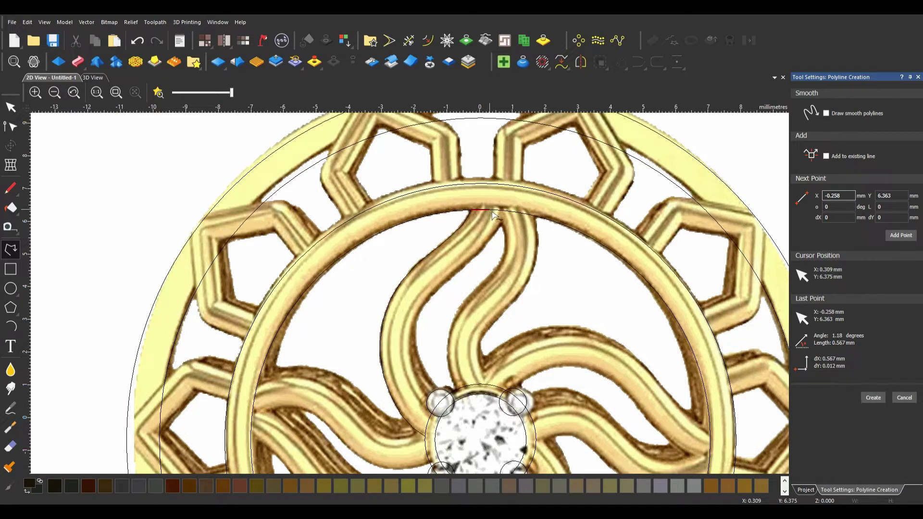
Trace the polyline from the inner ring's edge down the arm and around the gem's bead
click(493, 215)
click(503, 215)
click(491, 253)
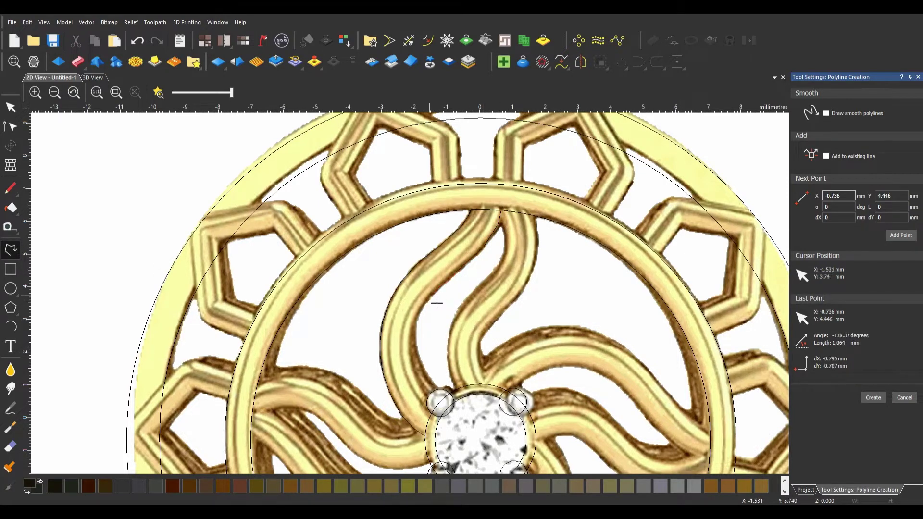
click(419, 337)
click(419, 382)
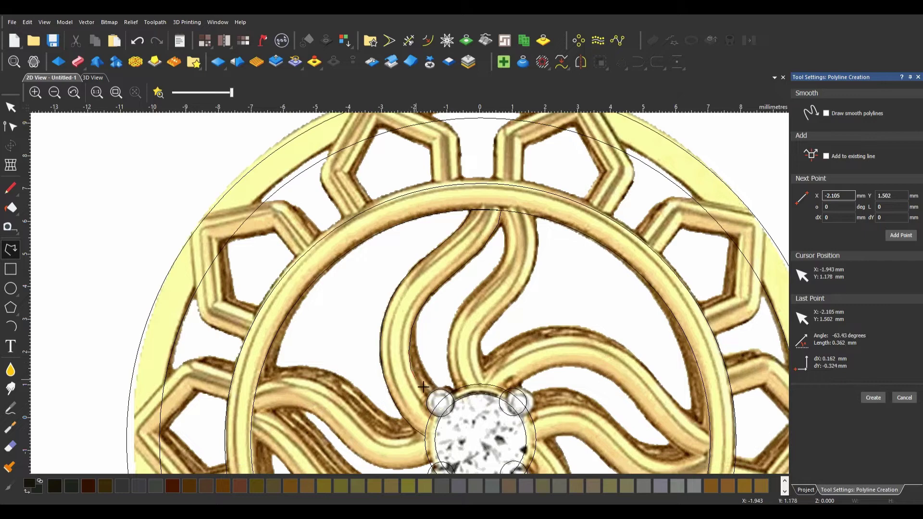
scroll(434, 430, up, 4)
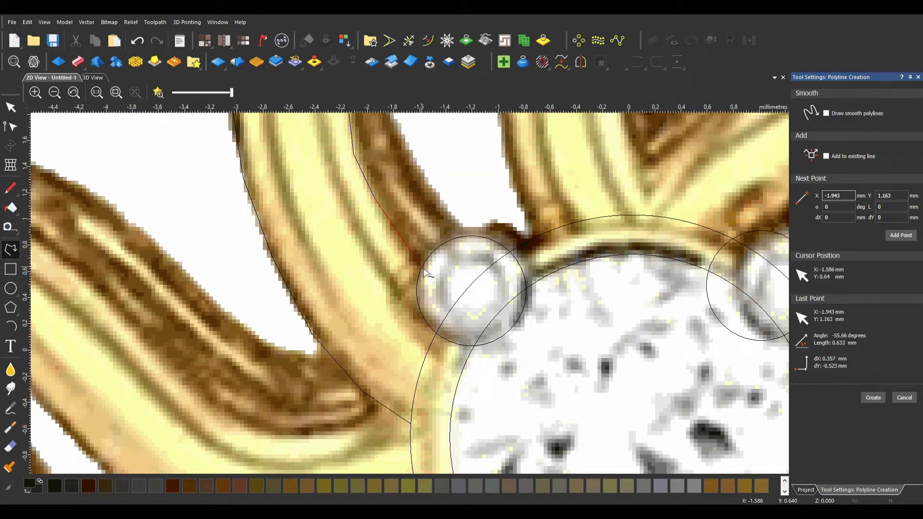
click(418, 283)
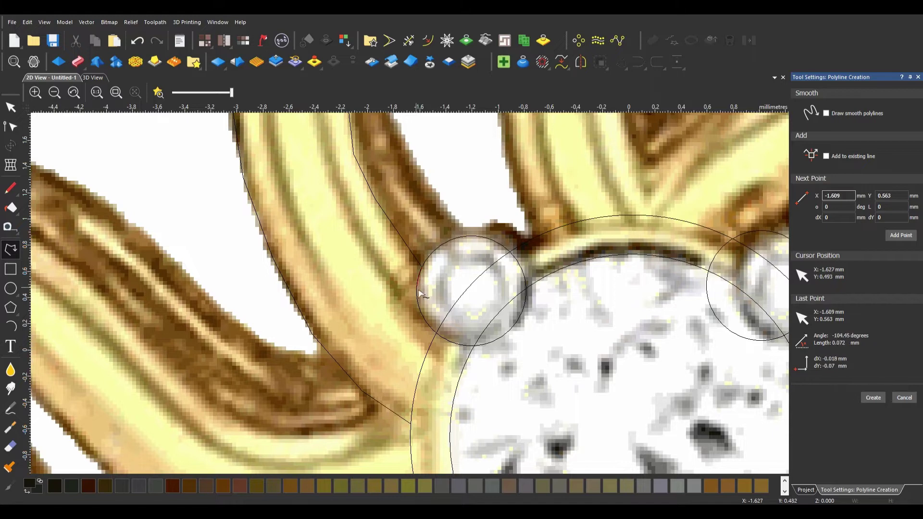
click(416, 297)
click(425, 327)
Extend the arm outline down the strand toward the gem setting
click(429, 371)
click(421, 409)
scroll(531, 243, down, 5)
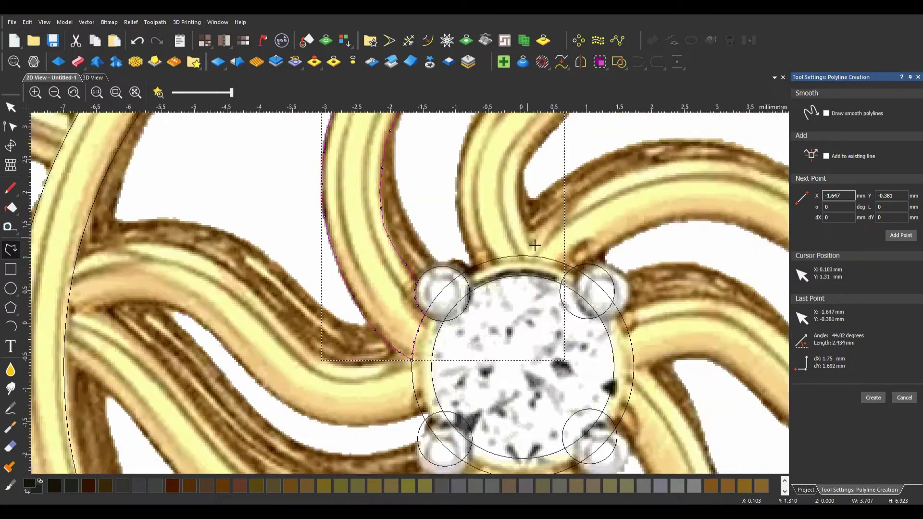
scroll(501, 243, down, 2)
scroll(464, 202, up, 3)
scroll(465, 202, up, 3)
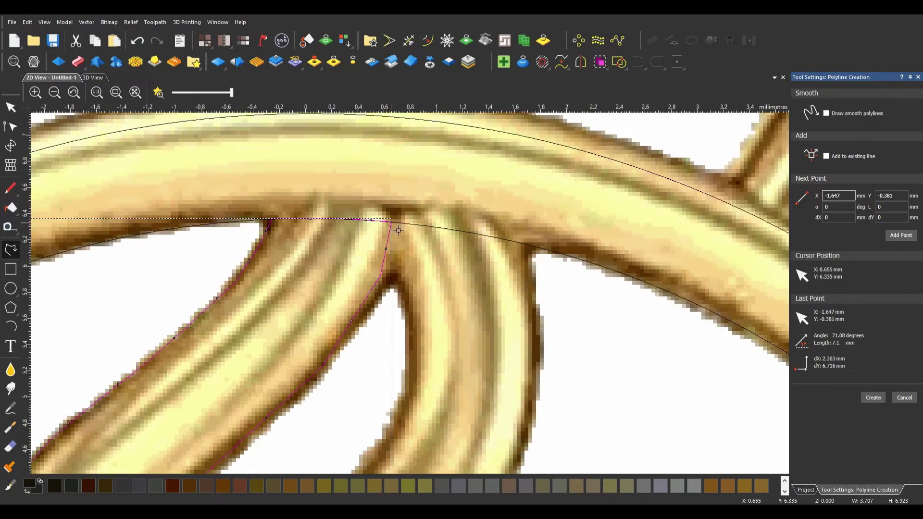
click(418, 322)
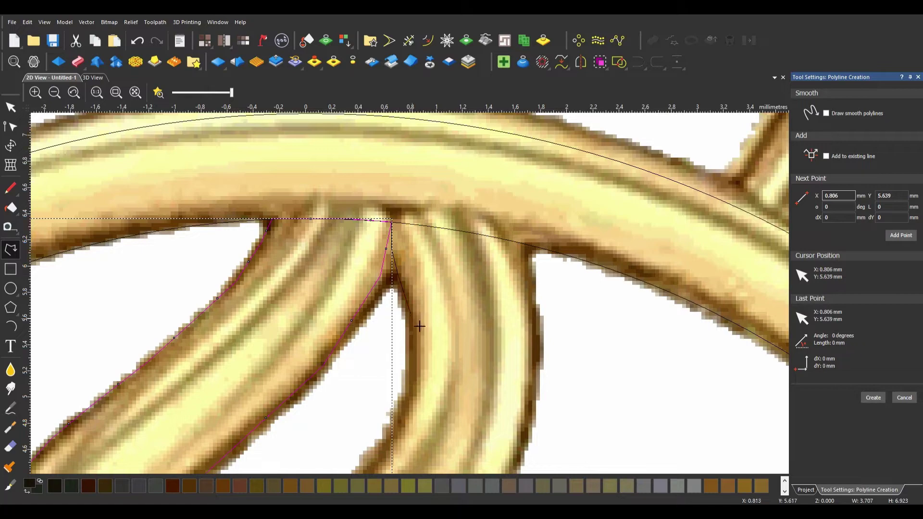
click(421, 398)
scroll(421, 398, down, 4)
scroll(414, 294, up, 1)
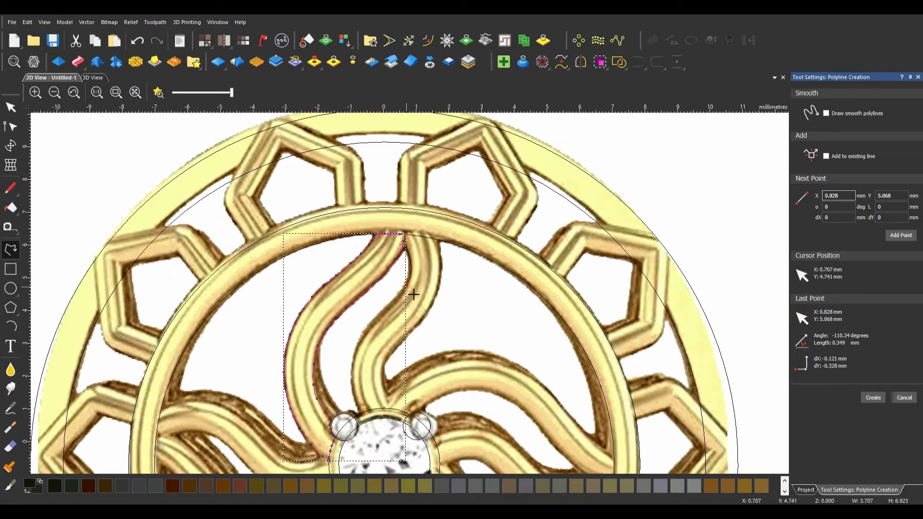
scroll(414, 294, up, 2)
click(372, 344)
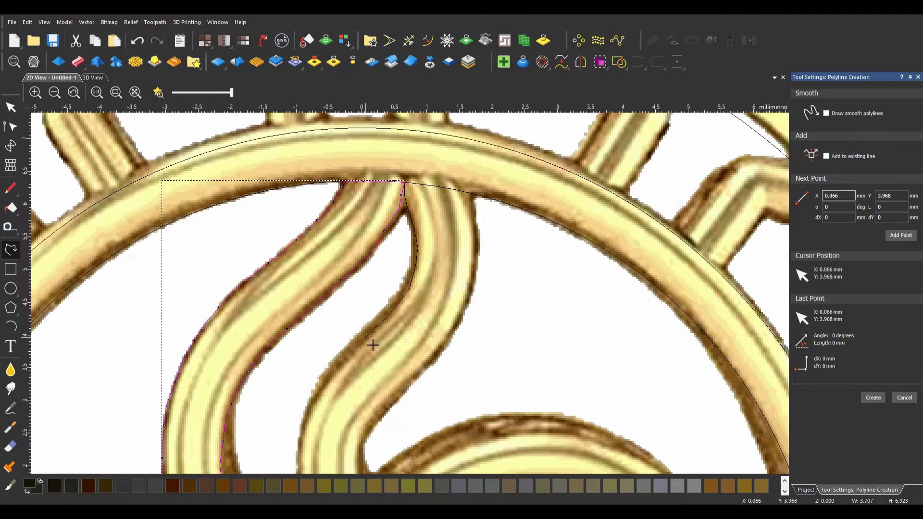
click(328, 399)
scroll(342, 378, down, 3)
scroll(382, 312, up, 2)
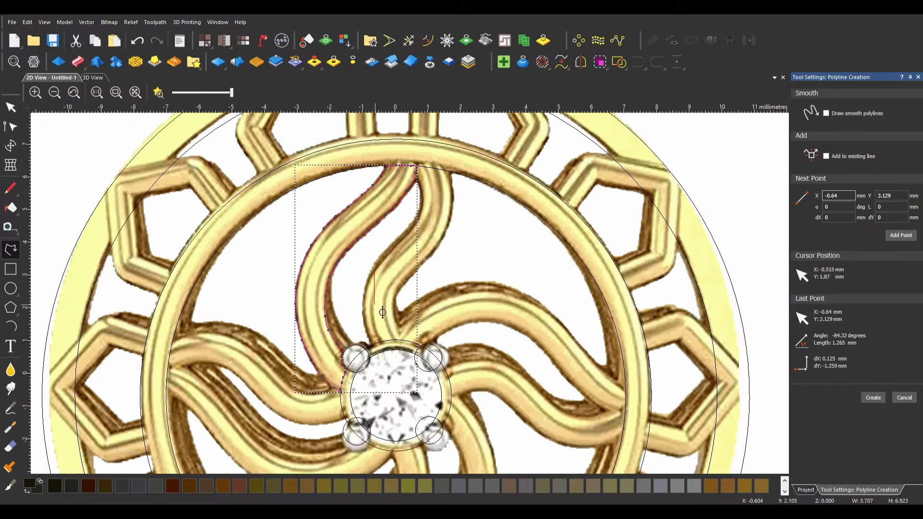
scroll(382, 313, up, 2)
Trace the outline along the gem's rim and back up the neighbouring strand's edge
click(357, 315)
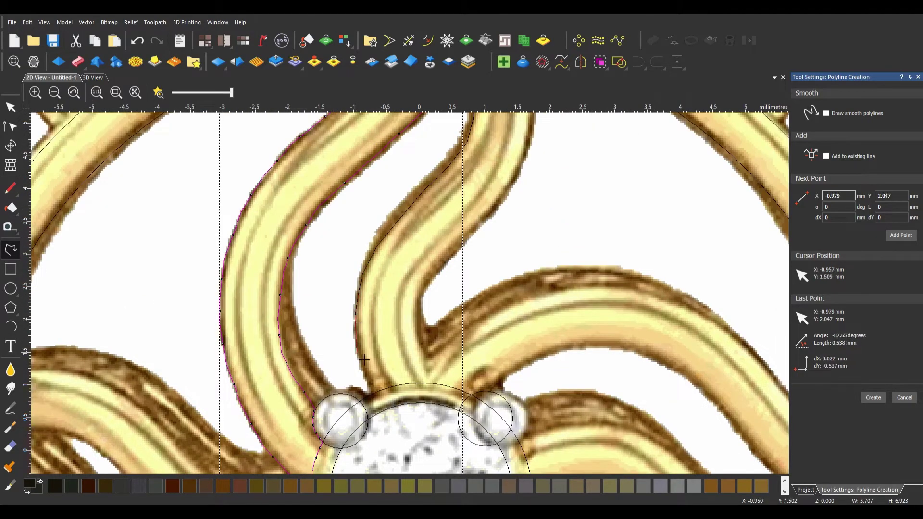
click(375, 386)
click(383, 395)
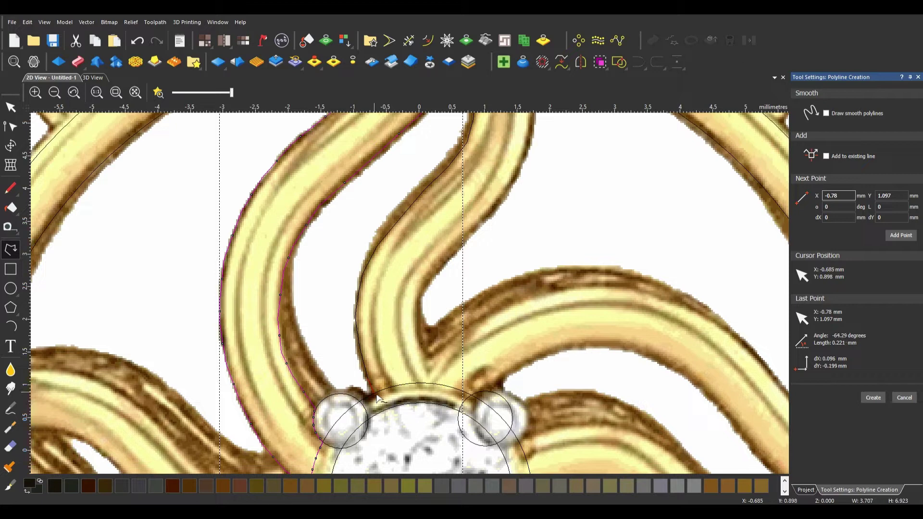
click(430, 382)
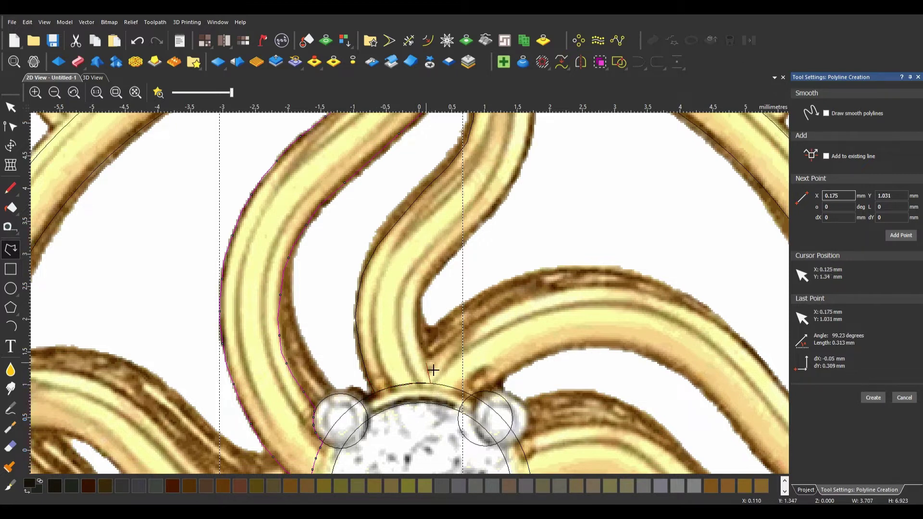
click(415, 358)
click(417, 329)
click(422, 301)
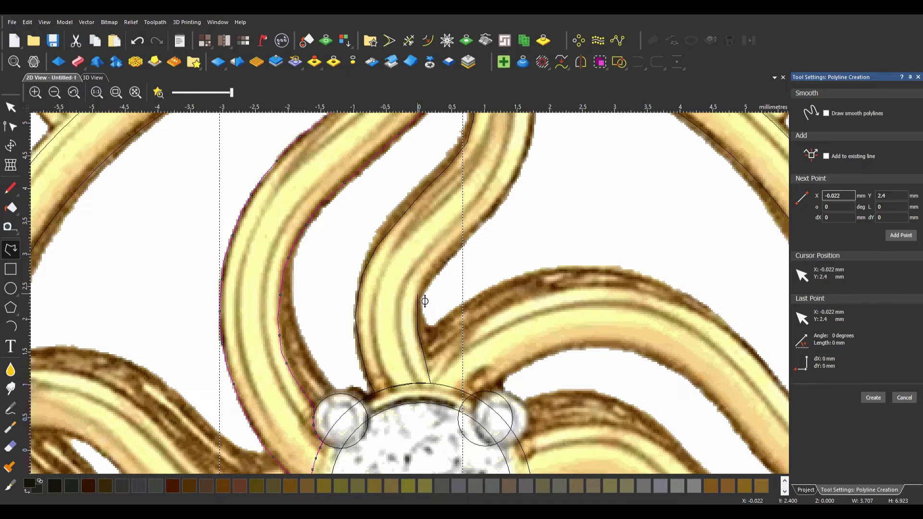
click(449, 267)
click(480, 235)
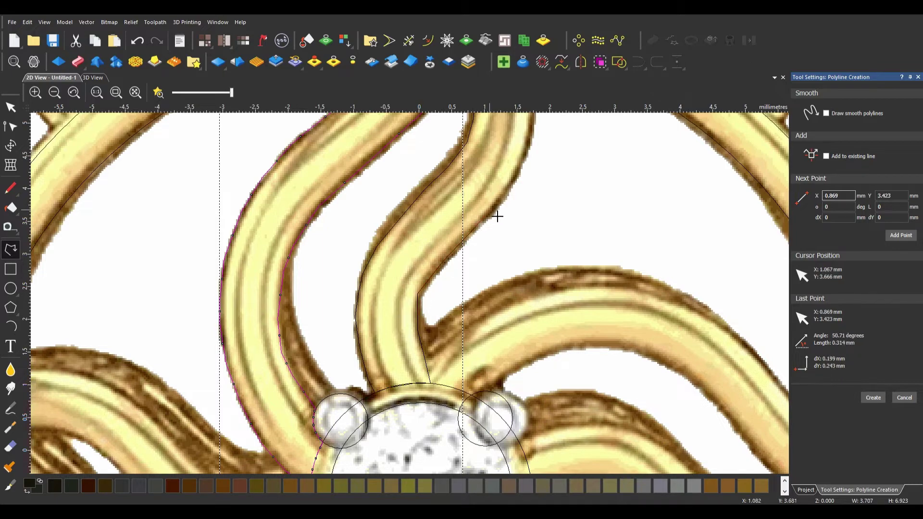
click(510, 205)
click(517, 181)
Add points near the ring and across the arm's top, closing the outline at its start
middle_drag(529, 161, 466, 269)
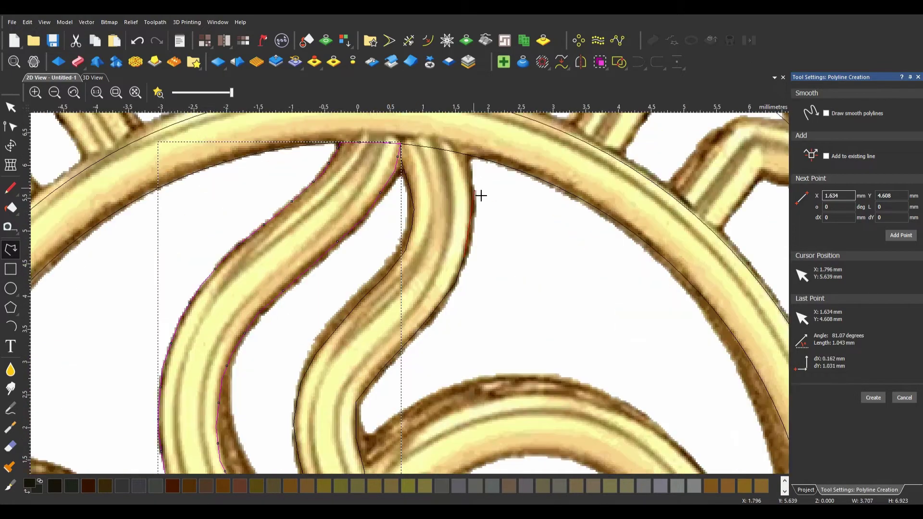
click(471, 211)
click(469, 192)
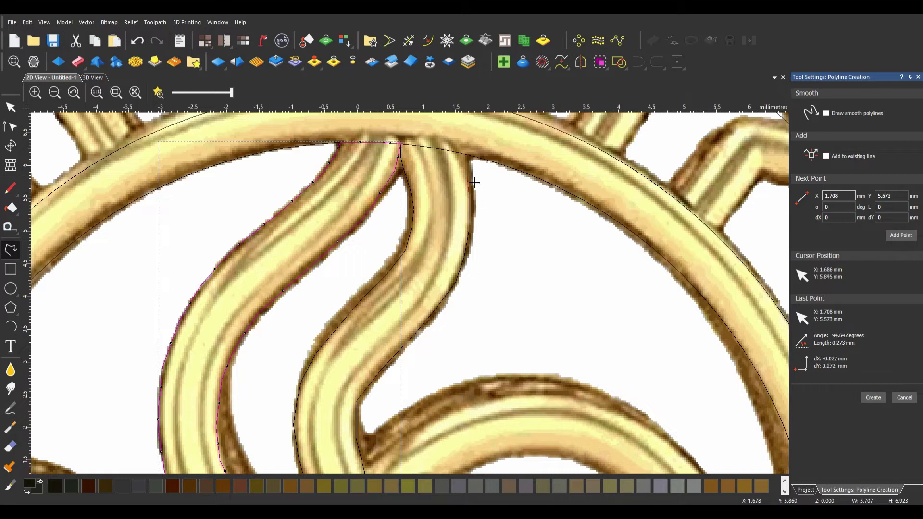
click(453, 151)
click(400, 143)
scroll(445, 205, down, 10)
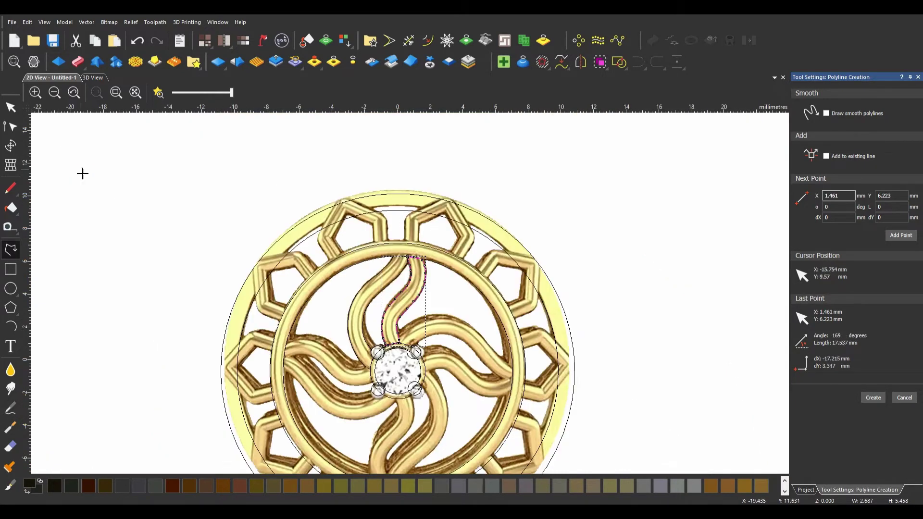
click(11, 107)
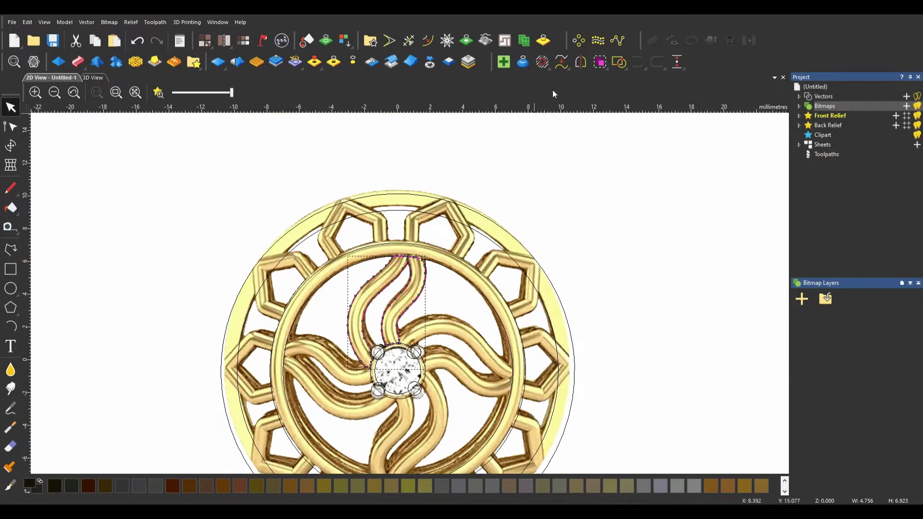
Copy the closed arm outline around the centre onto the other swirl arms
click(578, 40)
click(725, 373)
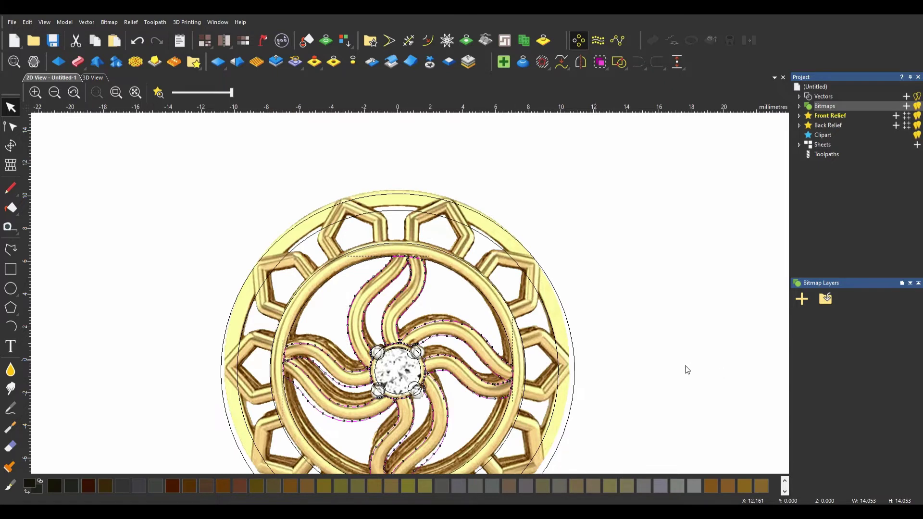
scroll(395, 212, down, 1)
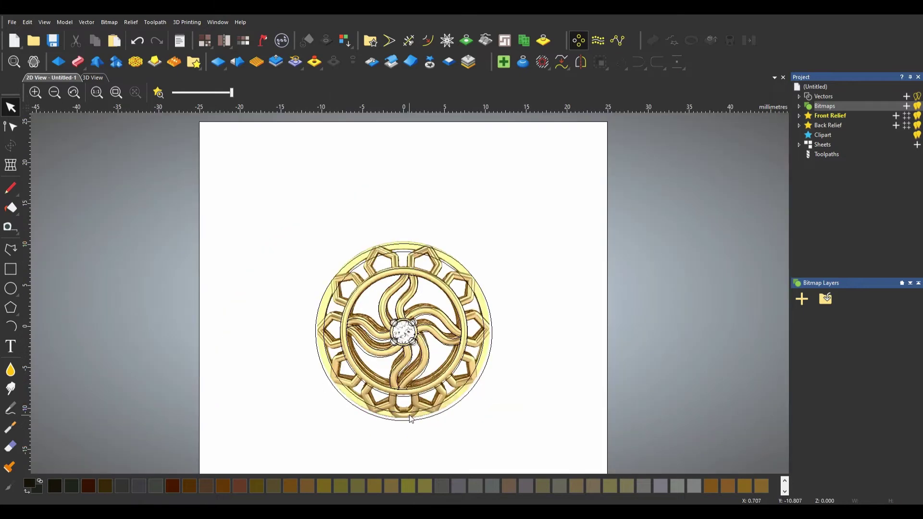
scroll(395, 212, up, 1)
scroll(395, 211, down, 1)
scroll(395, 212, up, 1)
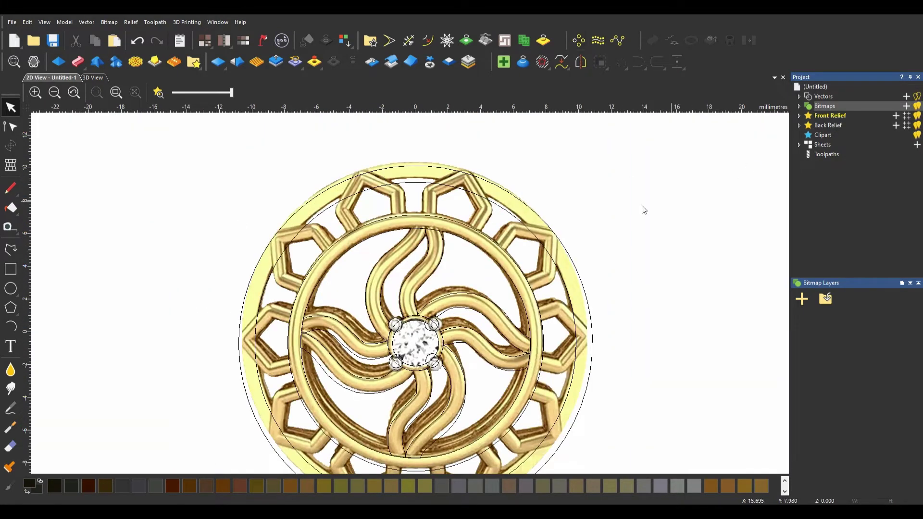
Draw a 5-sided polygon rotated to 21° in the upper-left frame cell and trim its part below the ring
scroll(356, 198, up, 1)
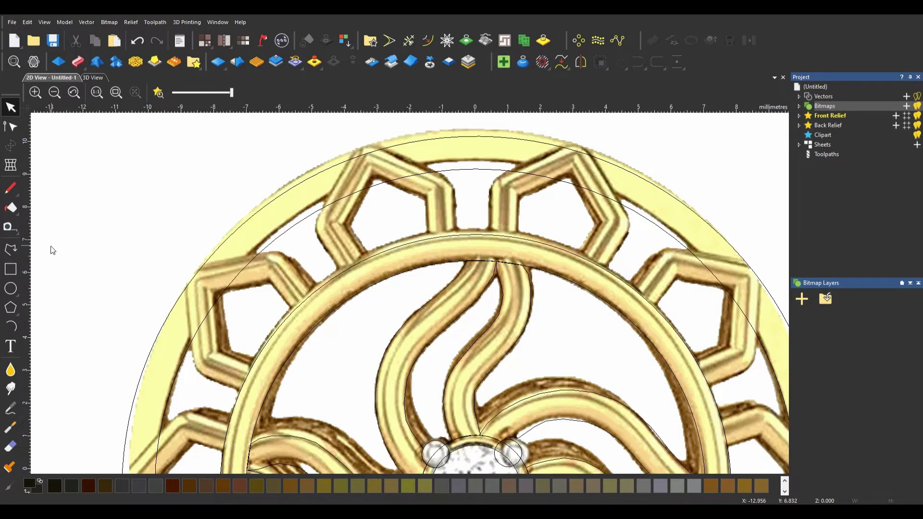
click(10, 306)
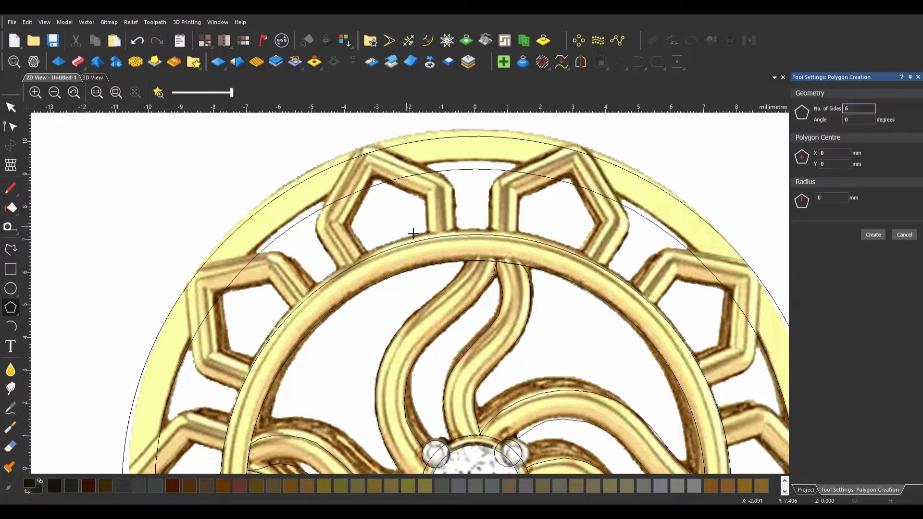
drag(384, 221, 406, 234)
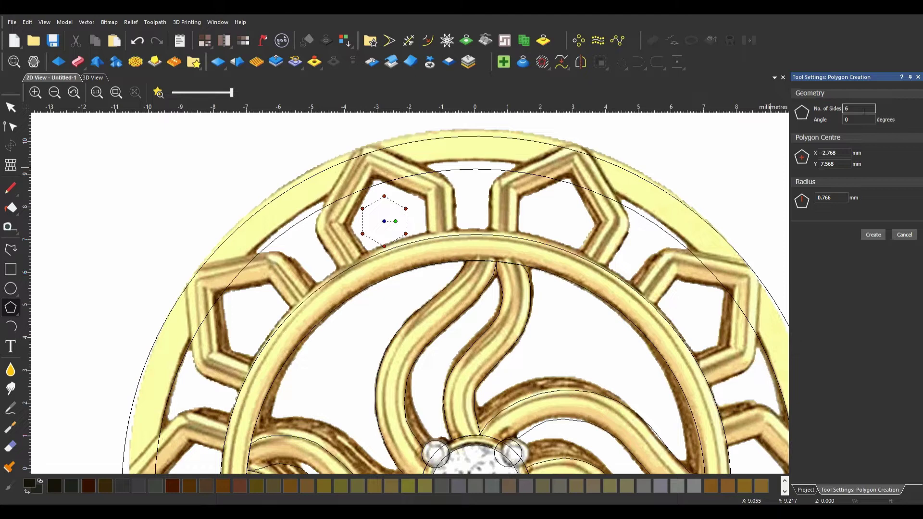
text(5)
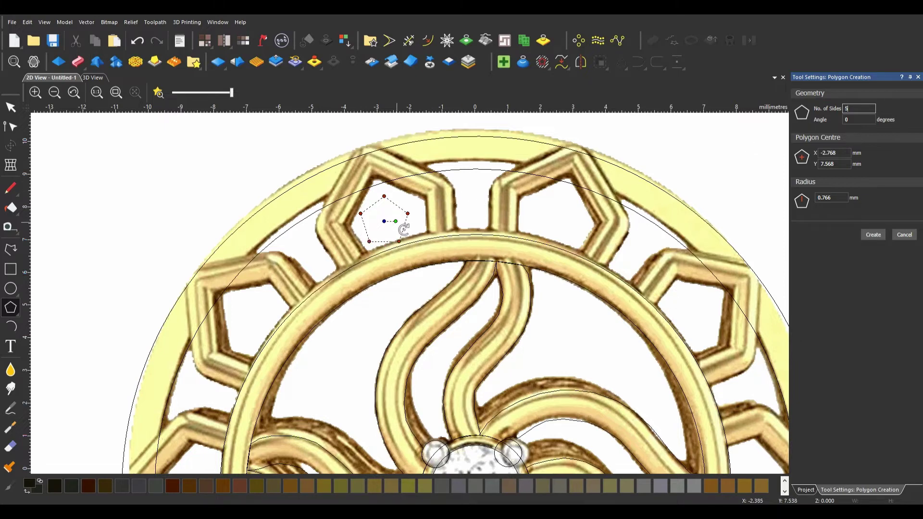
drag(402, 230, 388, 187)
click(882, 235)
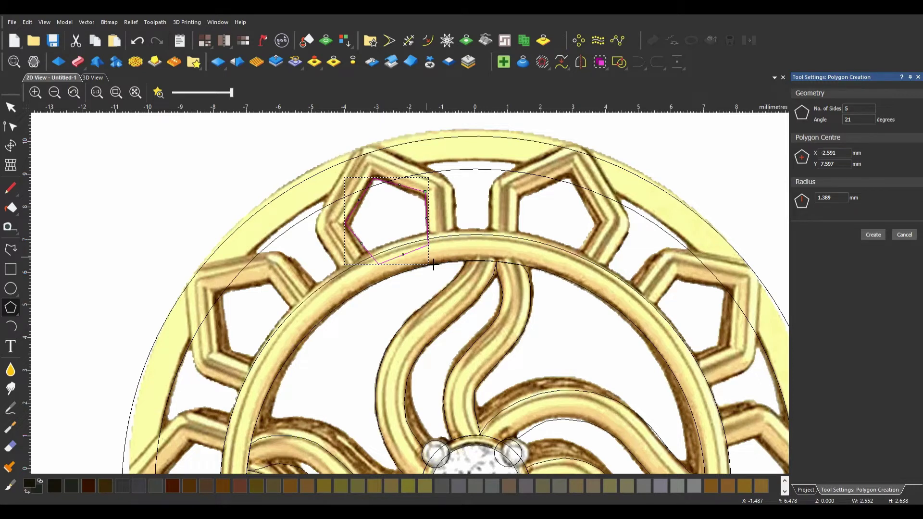
click(408, 40)
click(393, 267)
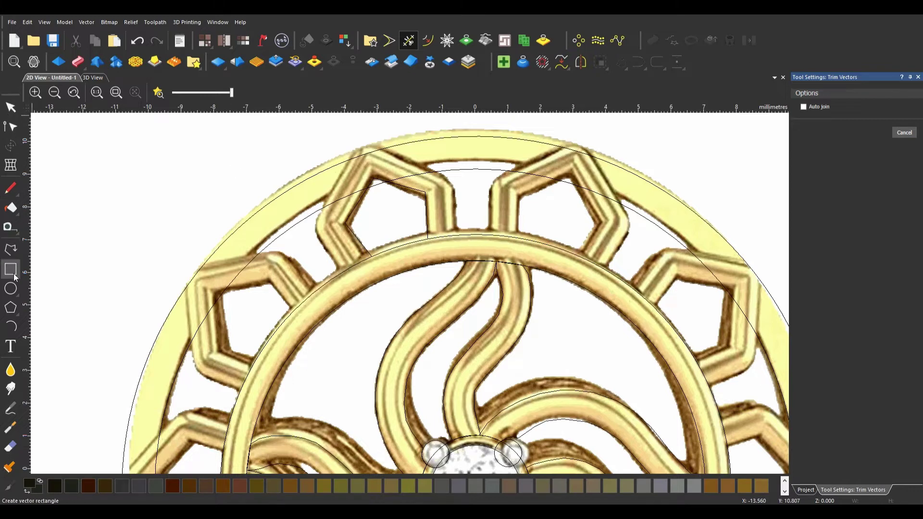
Draw a 7.814 mm-radius arc along the inner ring to close the trimmed pentagon's base
click(11, 326)
scroll(422, 264, up, 3)
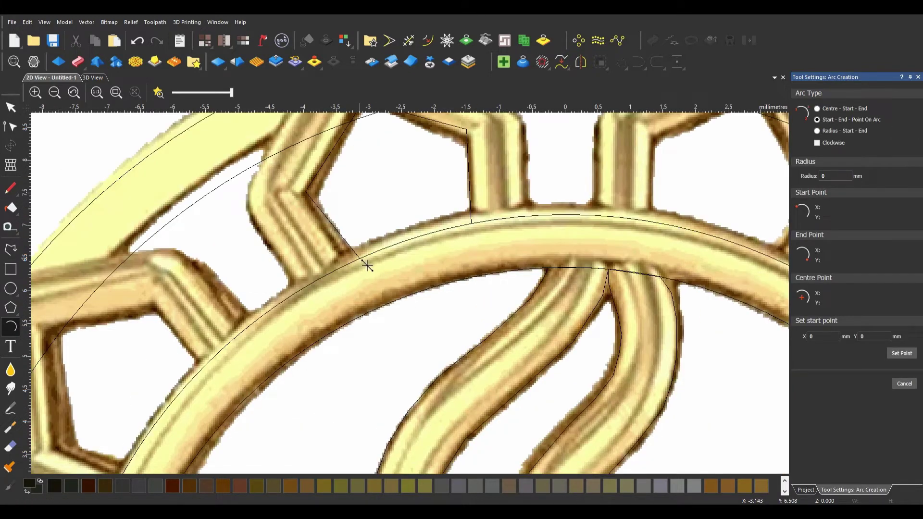
click(359, 258)
click(470, 224)
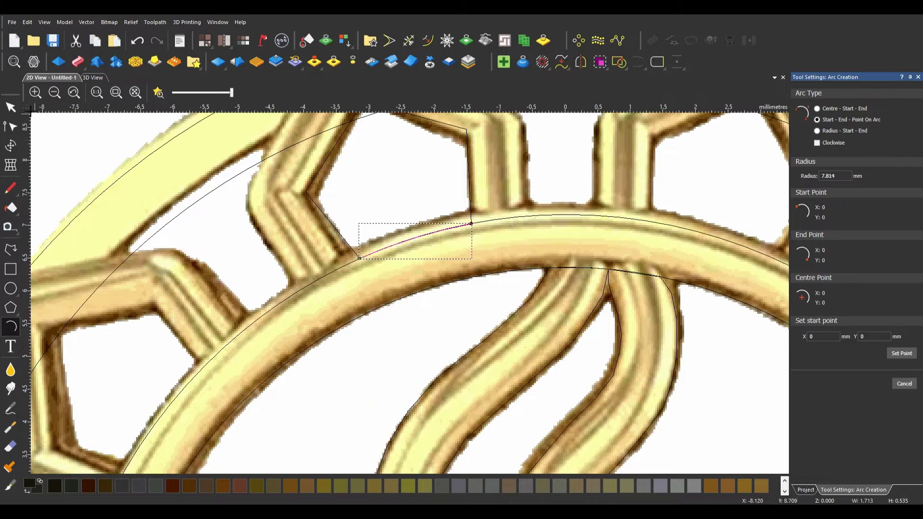
key(Escape)
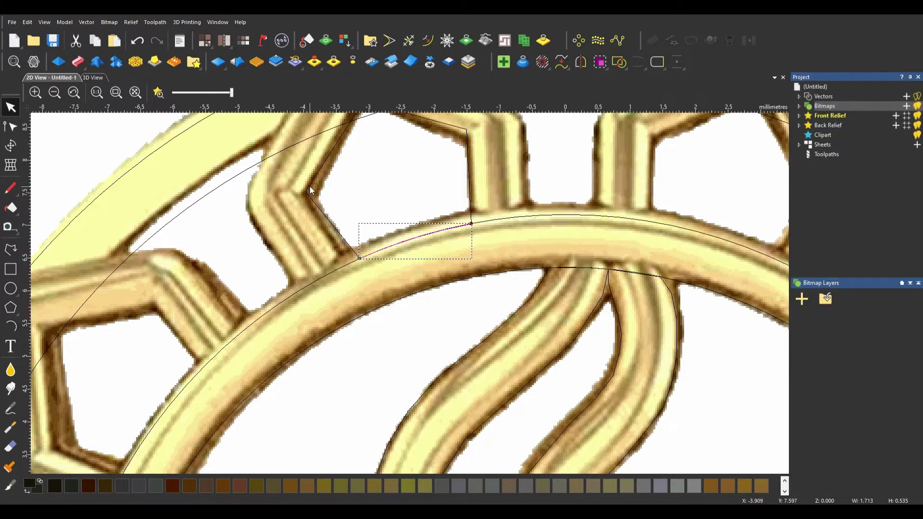
Select the pentagon cell outline and bring up the Offset Vectors settings
shift+click(310, 190)
scroll(398, 274, down, 2)
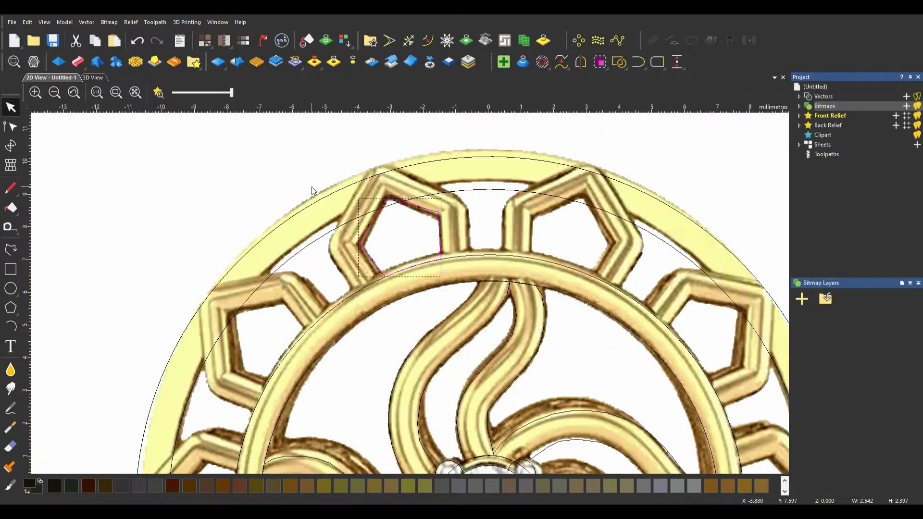
click(399, 257)
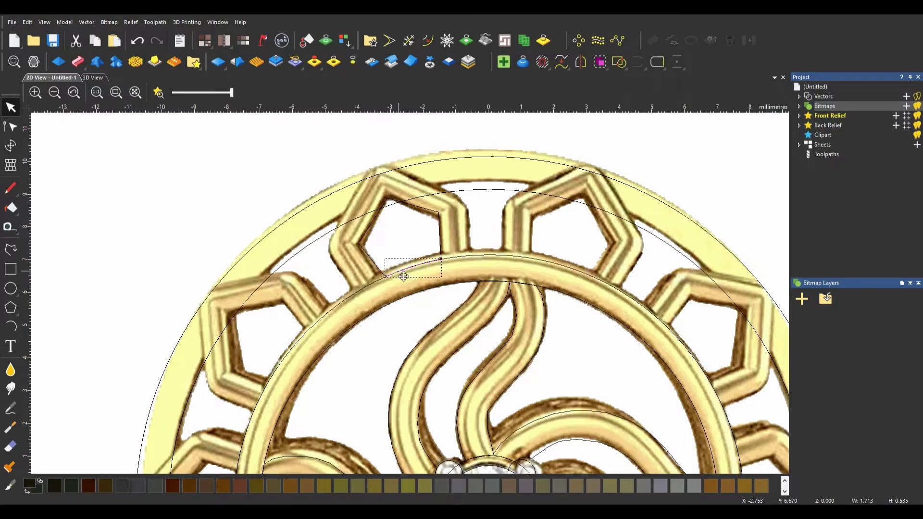
click(399, 273)
click(430, 43)
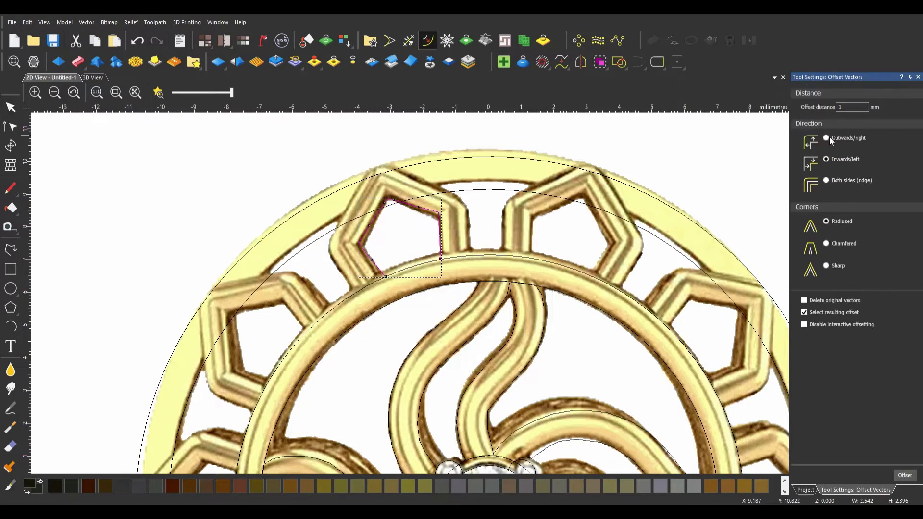
Offset the top pentagon cell outline inwards by 0.9 mm with radiused corners
click(904, 475)
key(ctrl+z)
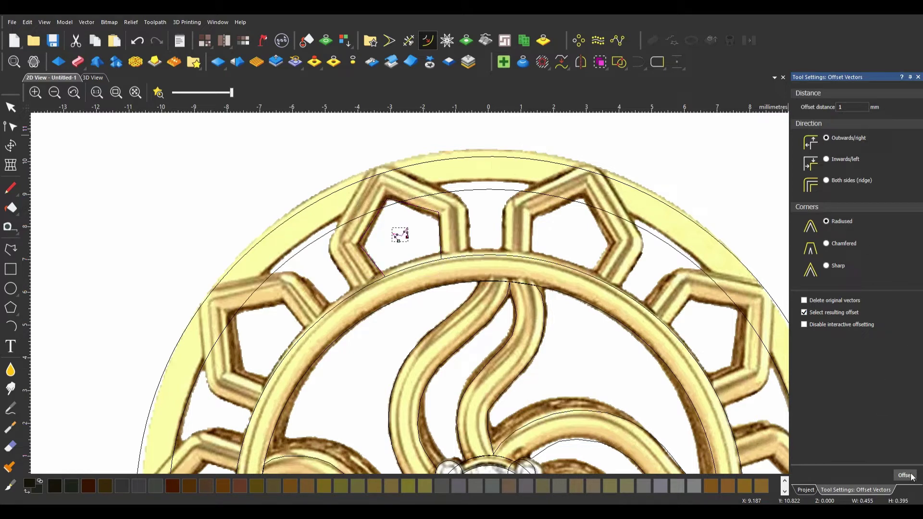
click(827, 159)
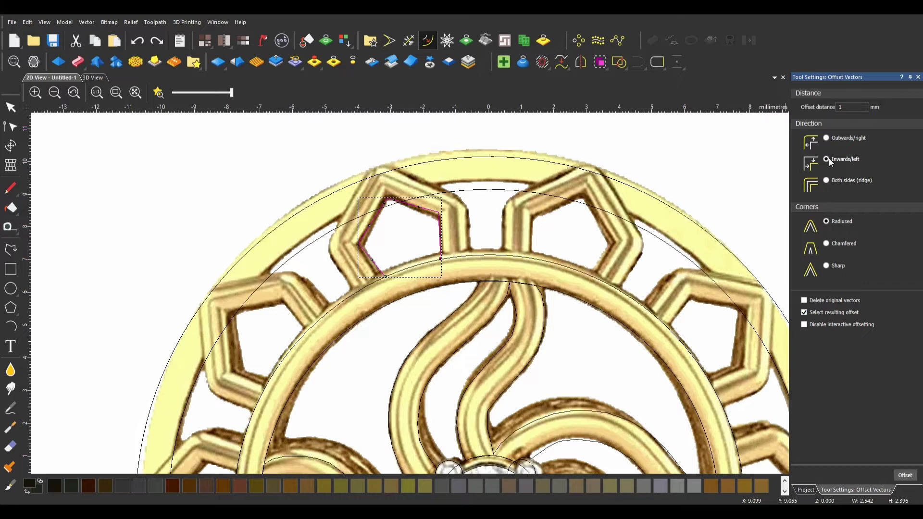
click(903, 476)
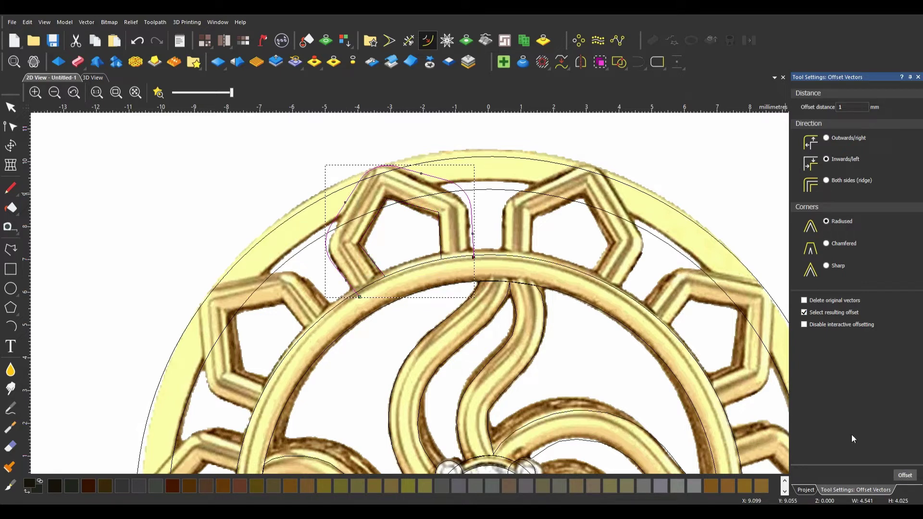
key(ctrl+z)
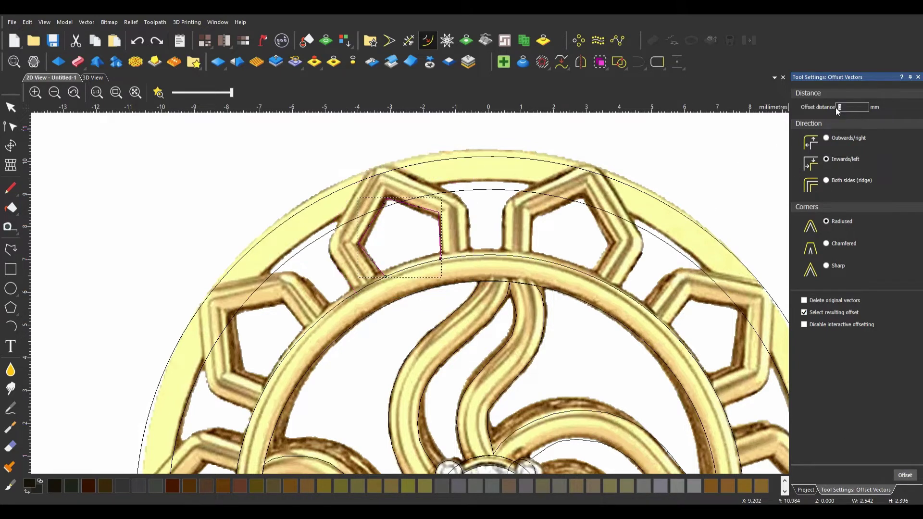
text(.9)
click(904, 476)
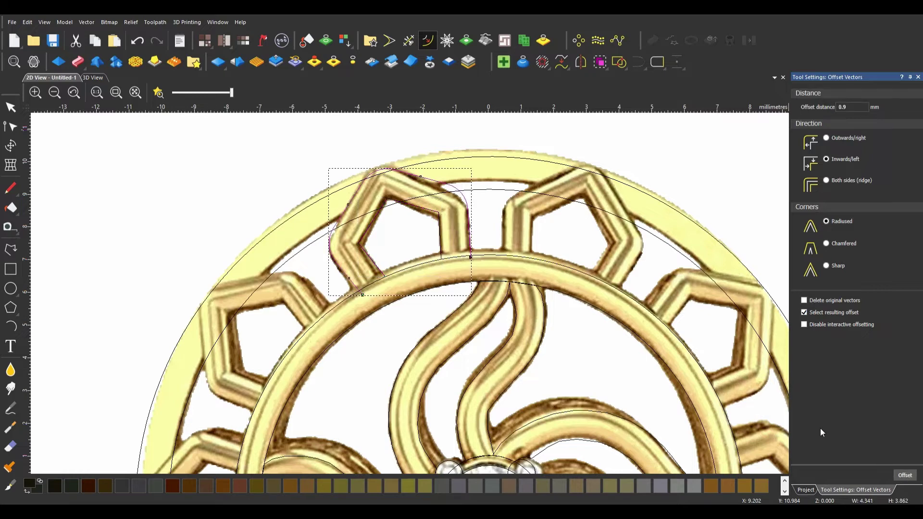
click(918, 77)
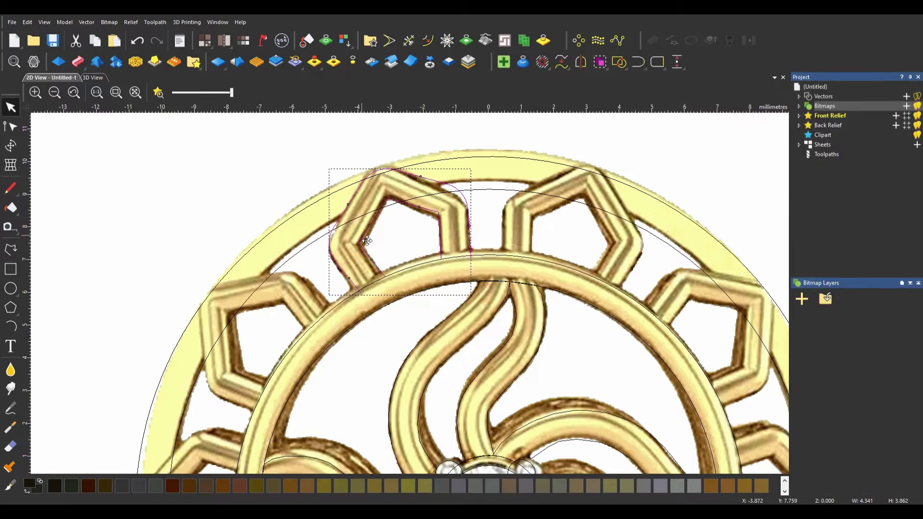
scroll(373, 287, up, 3)
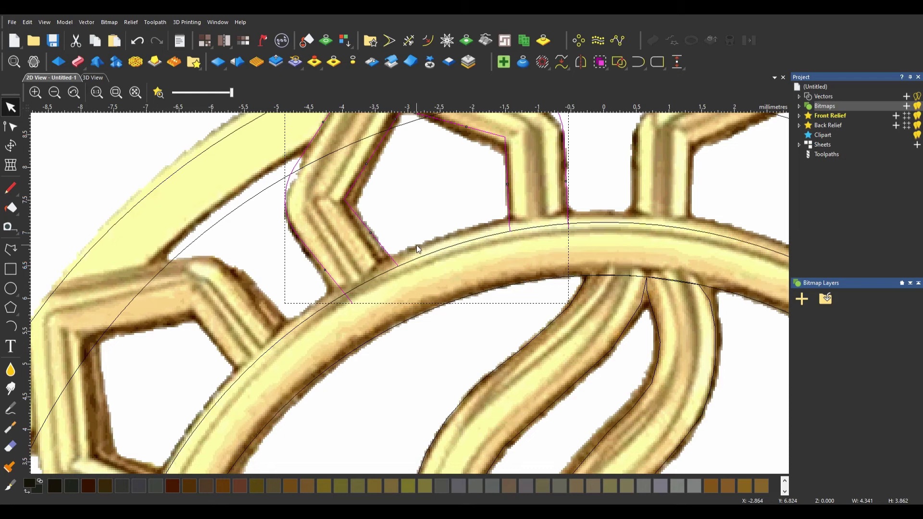
Draw 7.814 mm arcs along the inner ring, closing the offset pentagon's base between struts
key(Escape)
click(11, 327)
scroll(396, 303, up, 3)
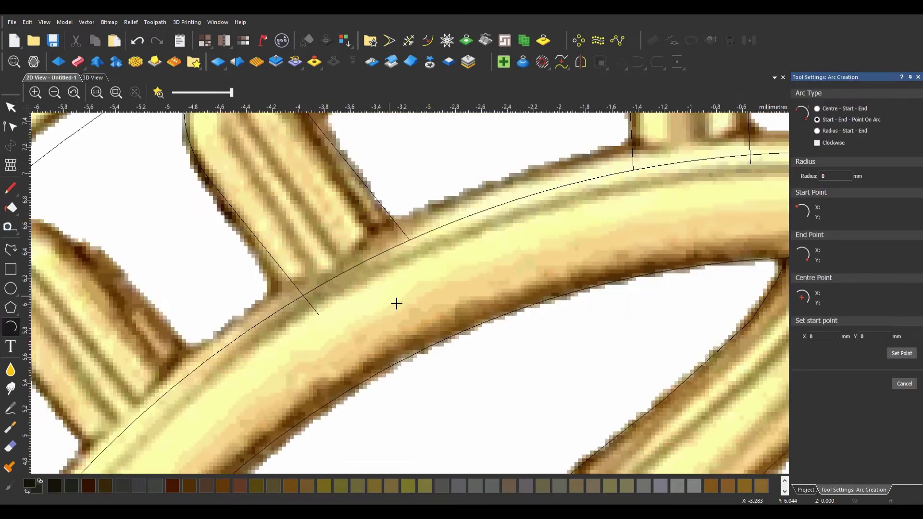
click(303, 295)
click(409, 239)
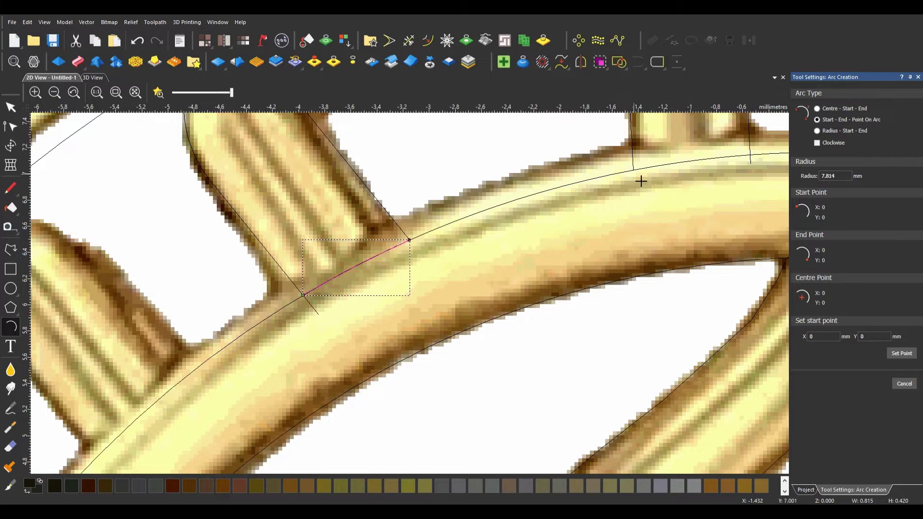
middle_drag(640, 178, 471, 262)
click(464, 255)
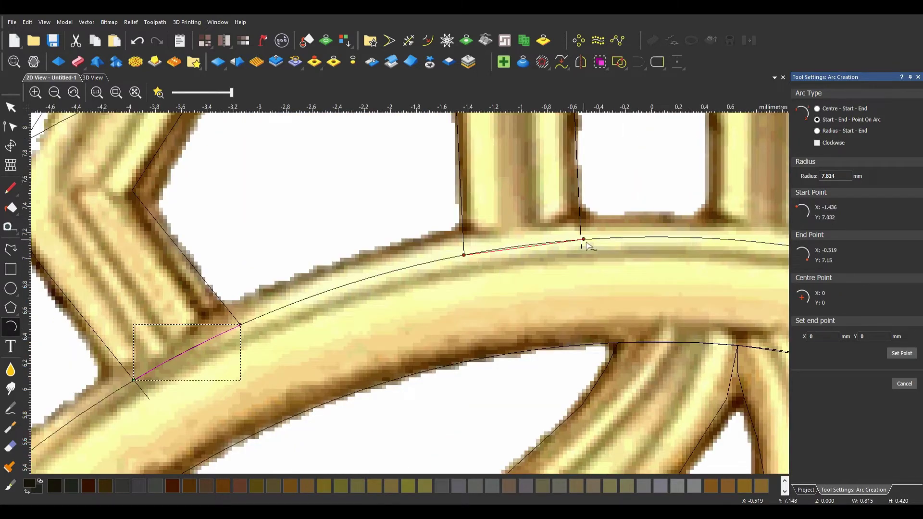
click(581, 239)
click(580, 244)
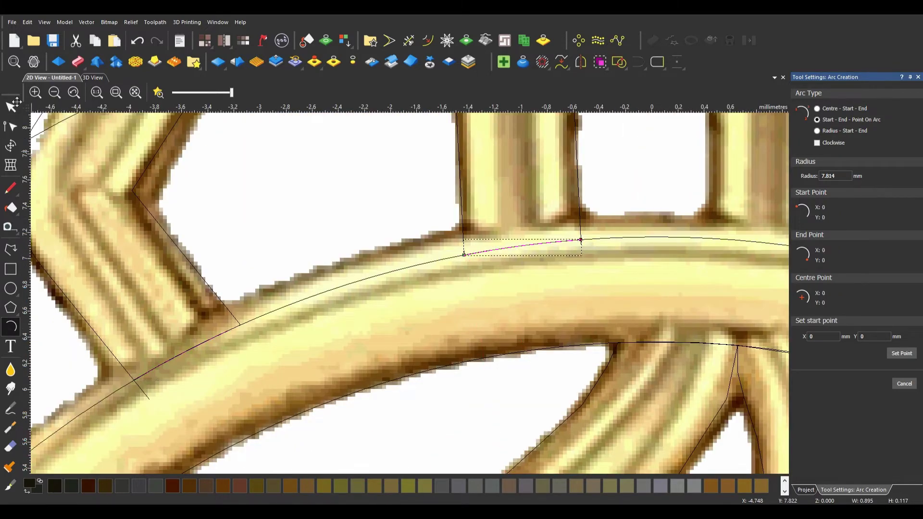
key(Escape)
Trim the stray outline segments against the new arcs and select the pentagon offset outline
click(409, 40)
scroll(605, 245, up, 5)
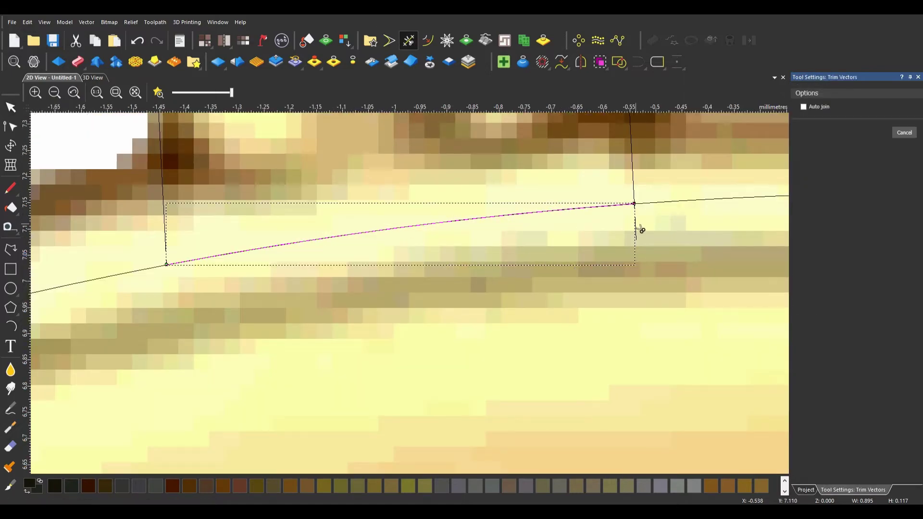
scroll(449, 300, down, 5)
scroll(353, 299, up, 5)
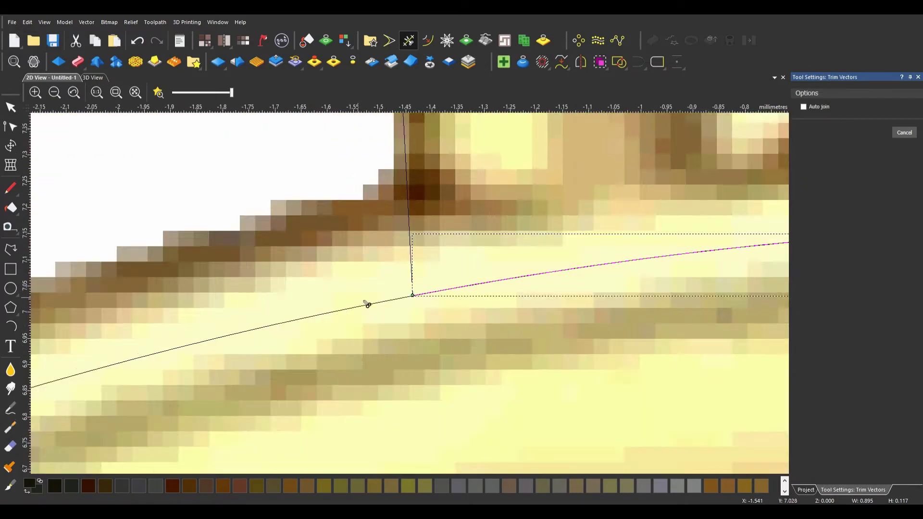
scroll(254, 372, down, 3)
scroll(329, 365, down, 6)
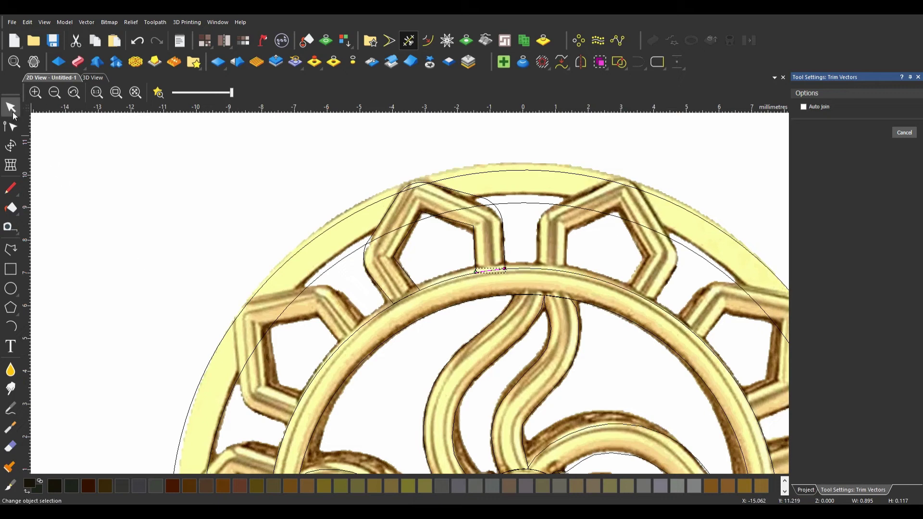
key(Escape)
click(377, 286)
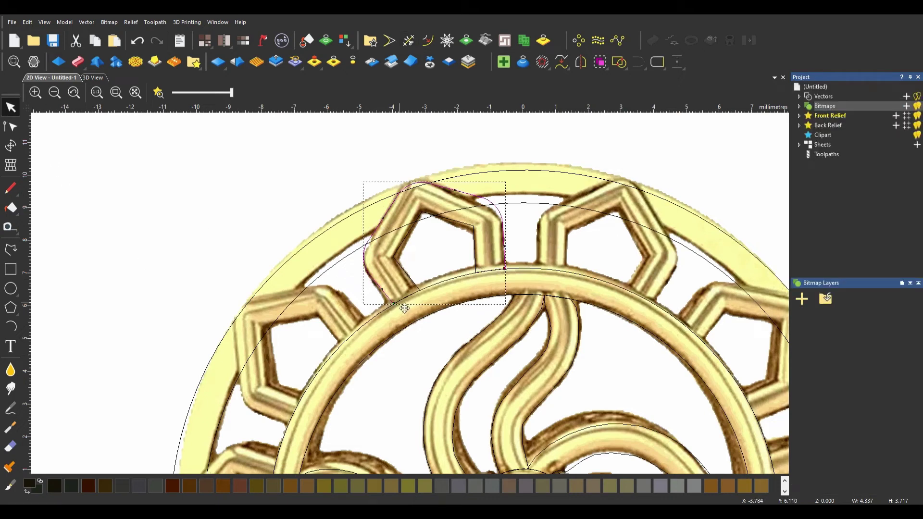
Add the inner pentagon outline to the selection and zoom out over the medallion
shift+click(414, 284)
shift+click(416, 283)
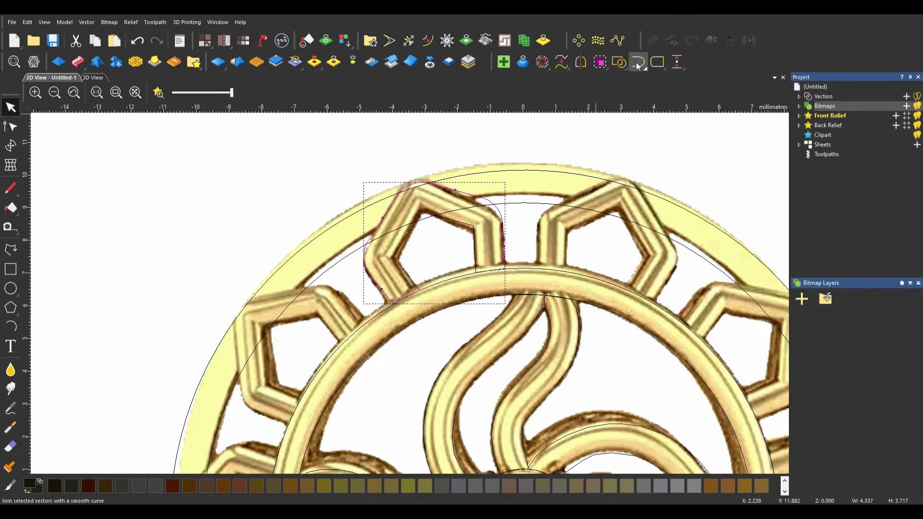
scroll(442, 282, up, 3)
shift+click(505, 210)
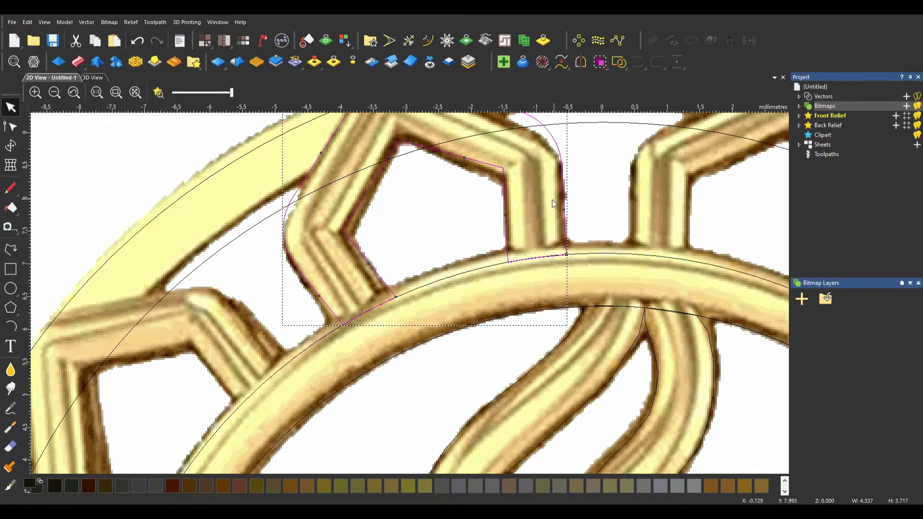
scroll(552, 200, down, 3)
scroll(633, 219, down, 3)
scroll(633, 218, down, 1)
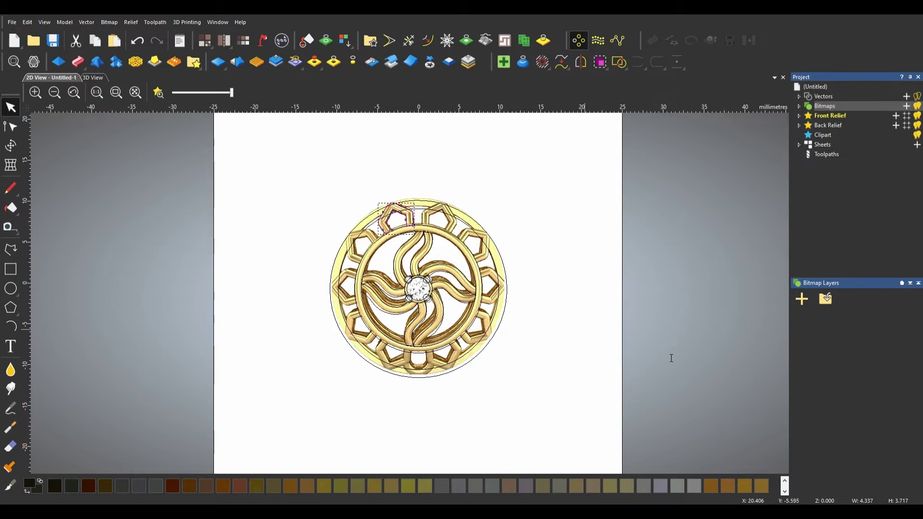
Select all medallion vectors with Ctrl+A and show the flat relief plate in 3D View
key(ctrl+a)
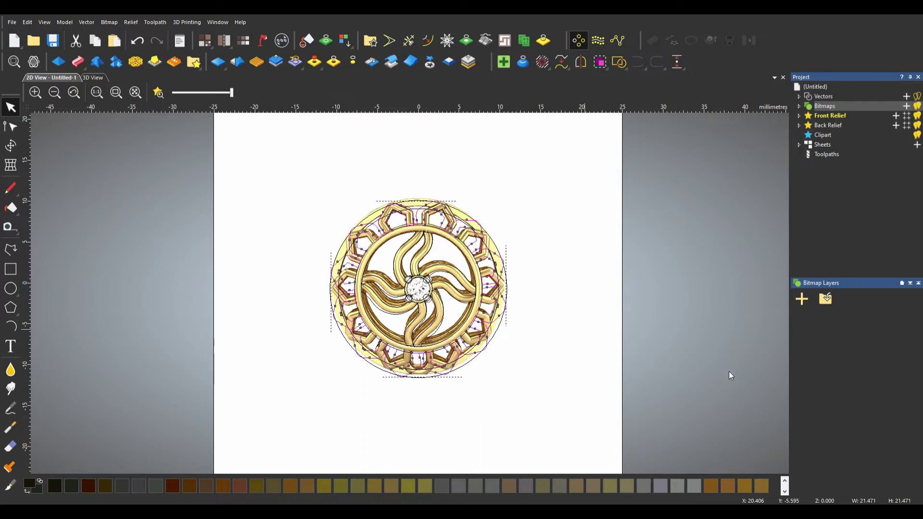
key(n)
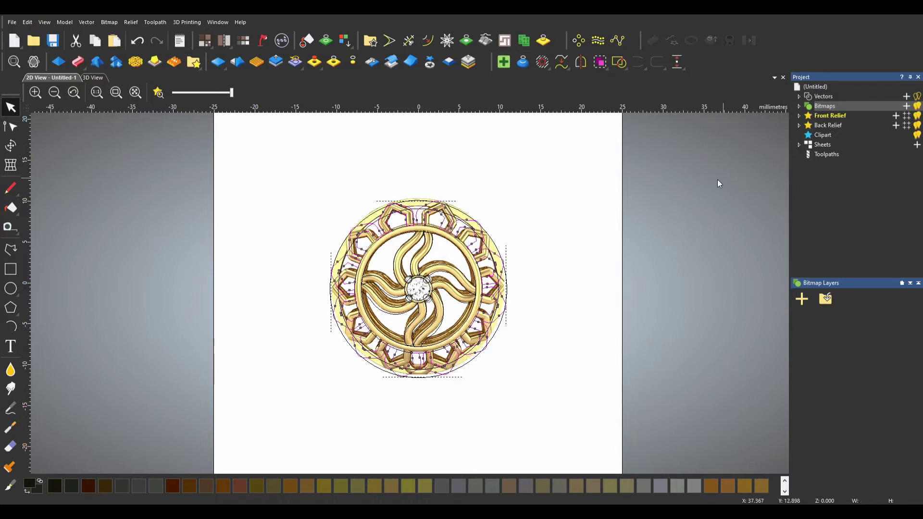
click(92, 77)
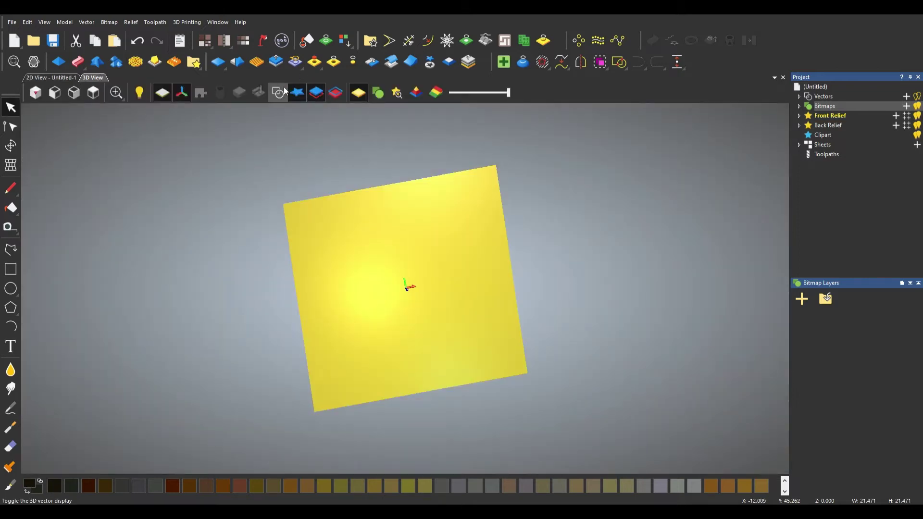
Look at the rendered gold pendant in the 2D View for reference
click(92, 92)
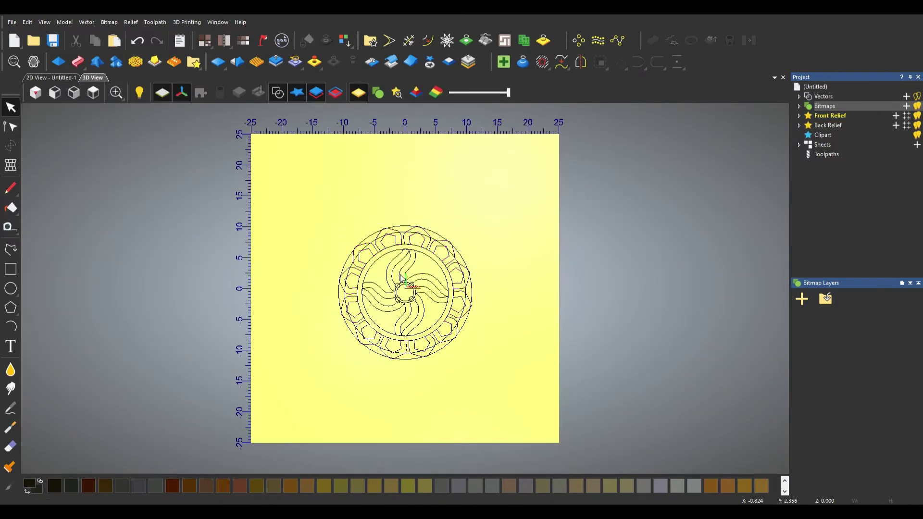
scroll(405, 288, up, 3)
scroll(405, 288, up, 1)
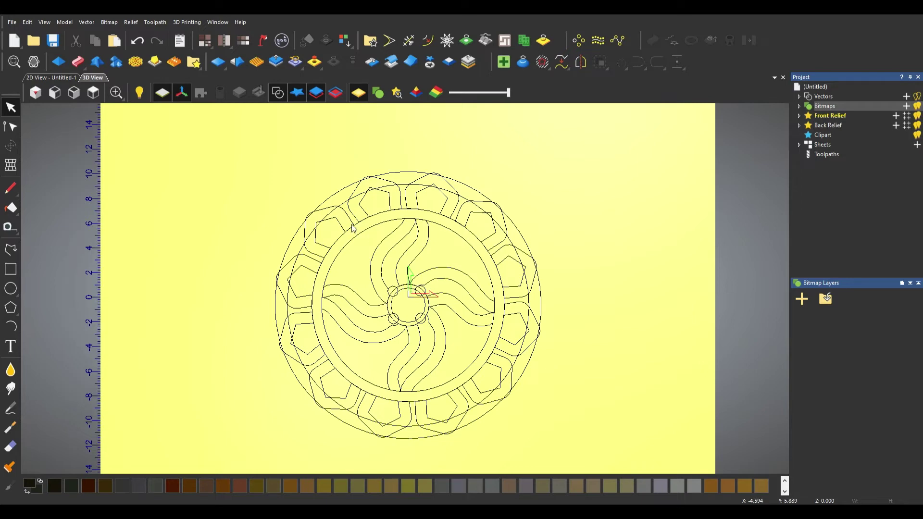
click(50, 77)
scroll(397, 266, up, 2)
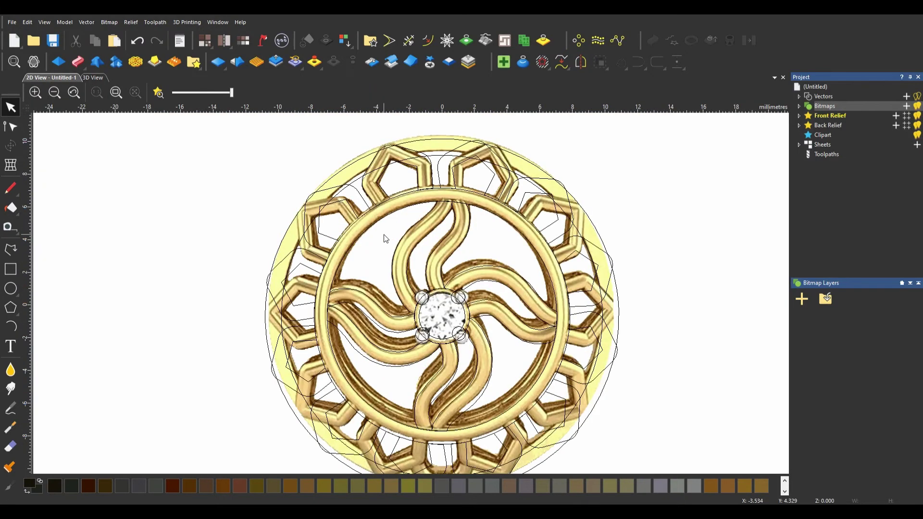
Return to the 3D View and select the upper swirl arm's two outlines
click(93, 77)
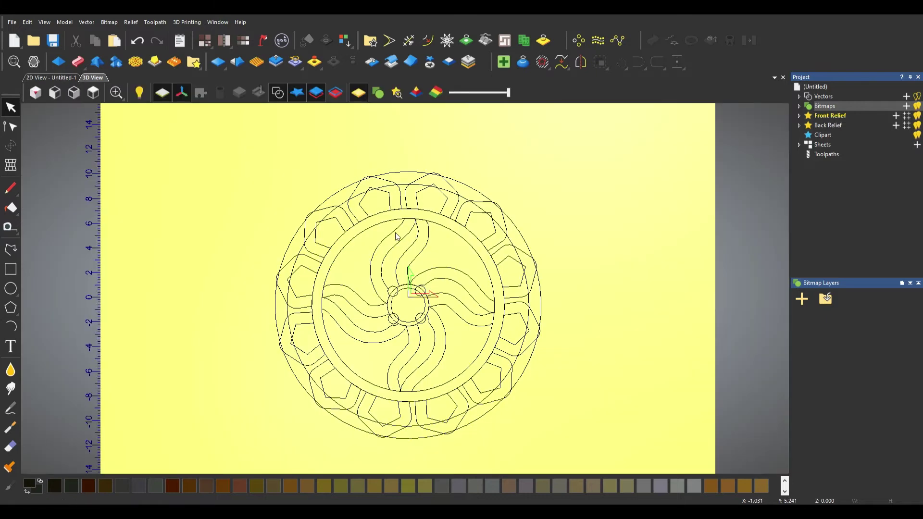
click(396, 234)
shift+click(412, 248)
Give the upper swirl arm a Round profile with 0.5 mm start height in Shape Editor
key(F12)
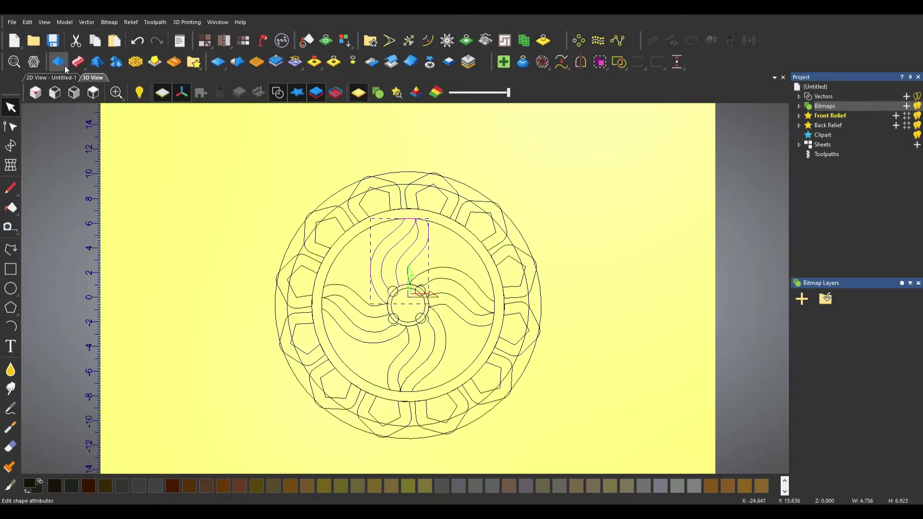
click(816, 111)
scroll(421, 308, up, 1)
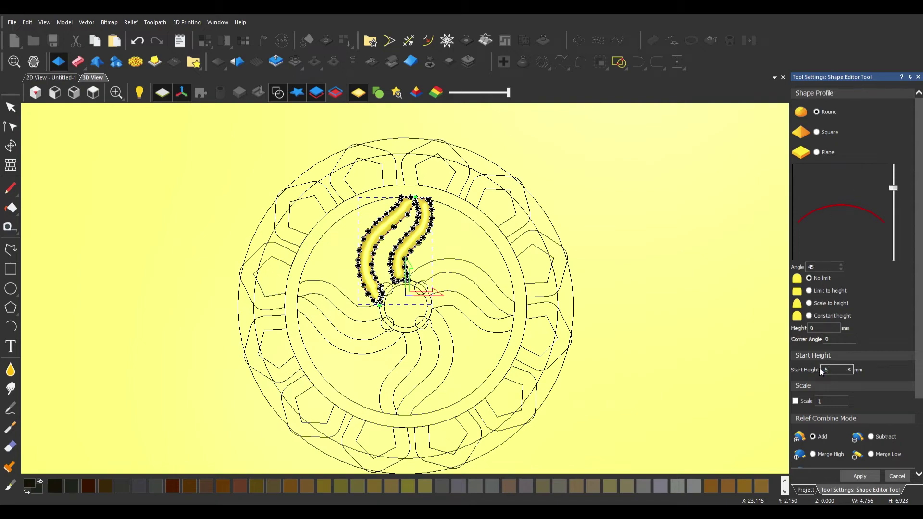
text(.5)
key(Return)
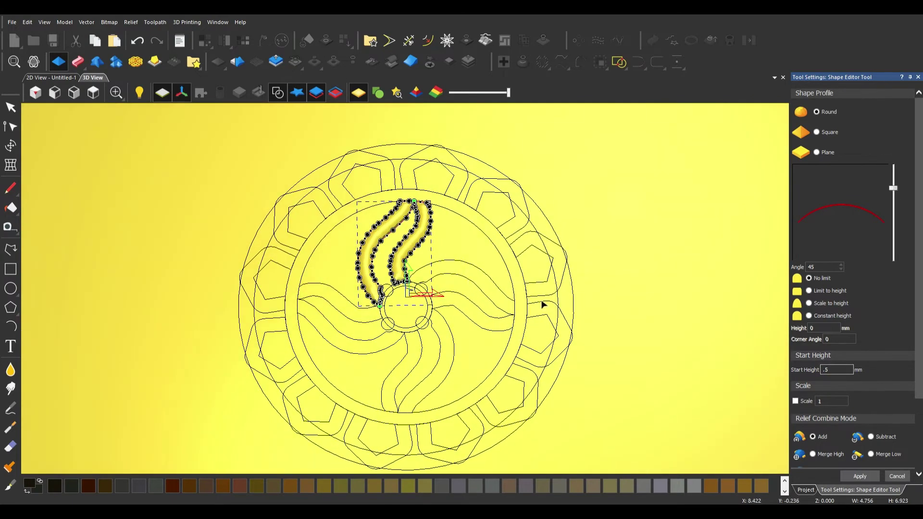
Add the right, bottom and left swirl arms and apply the raised rounded relief
click(446, 268)
click(447, 337)
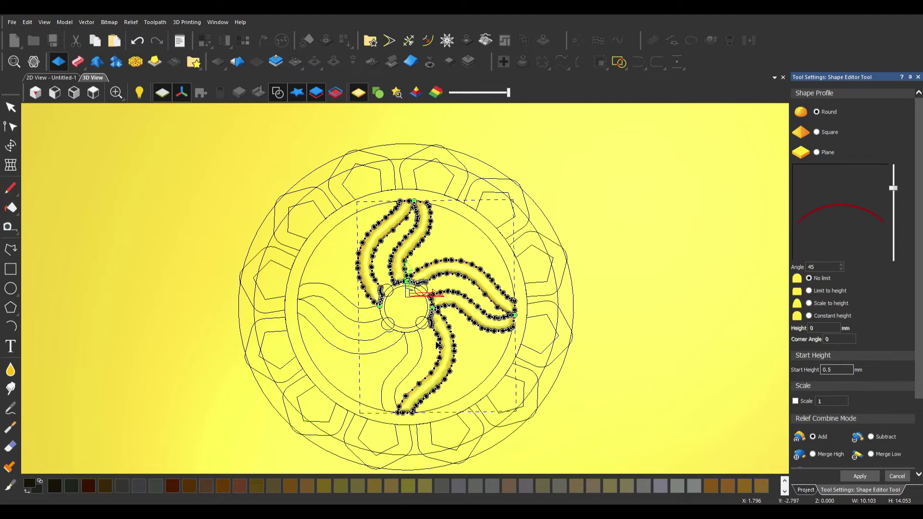
click(393, 348)
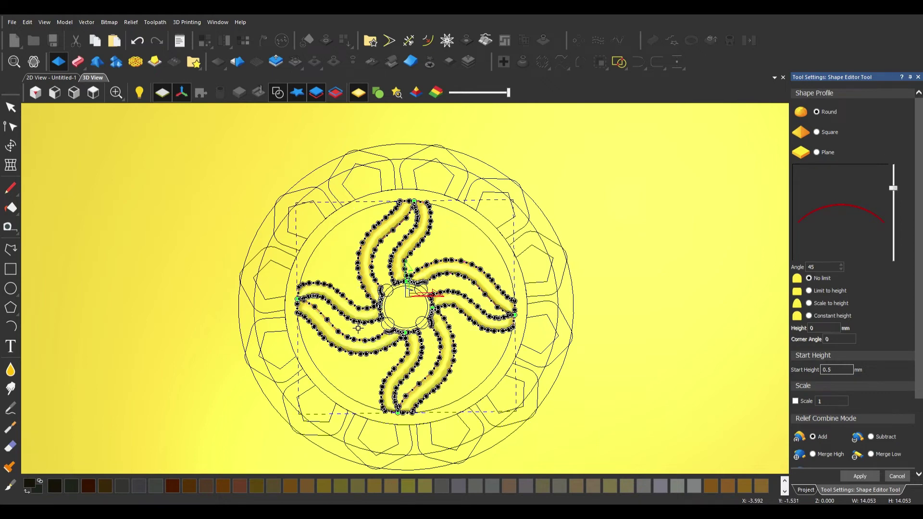
scroll(389, 319, up, 2)
click(388, 317)
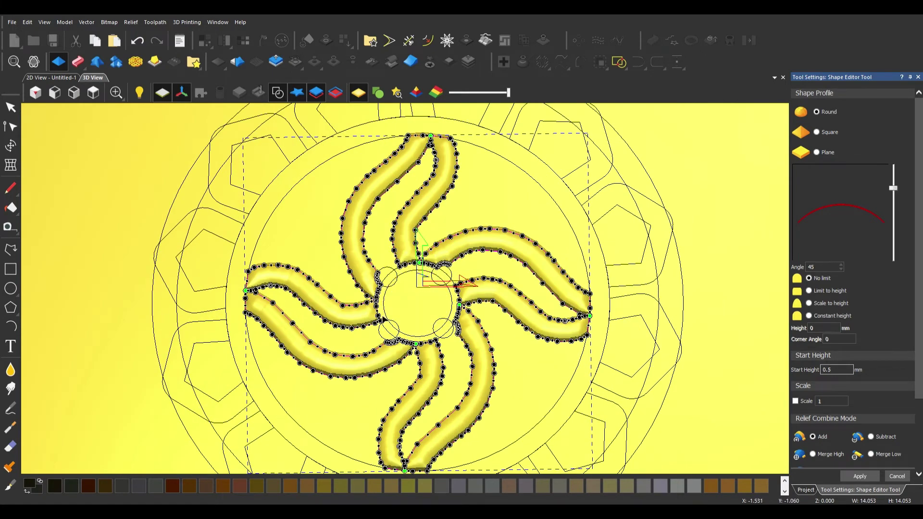
click(389, 330)
click(859, 476)
click(897, 476)
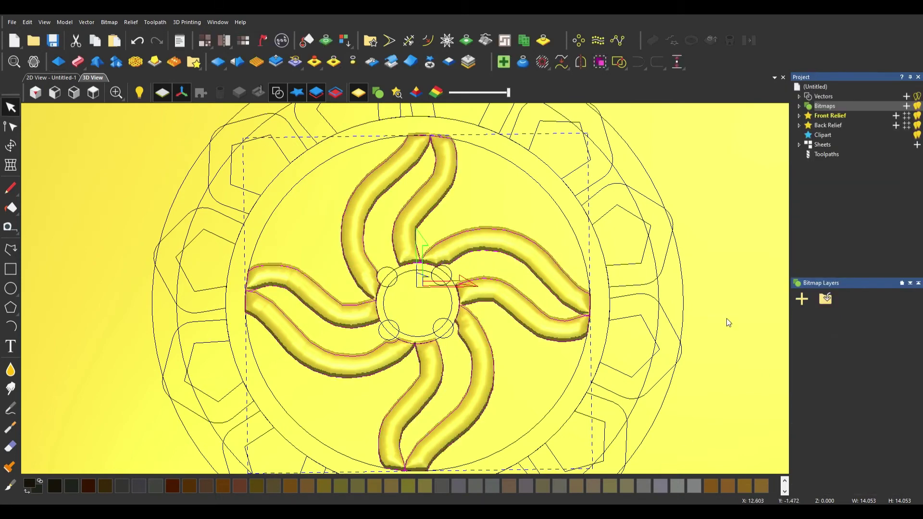
click(406, 274)
Shape the central circle as a rounded ring with 0.5 mm start height
scroll(391, 250, up, 3)
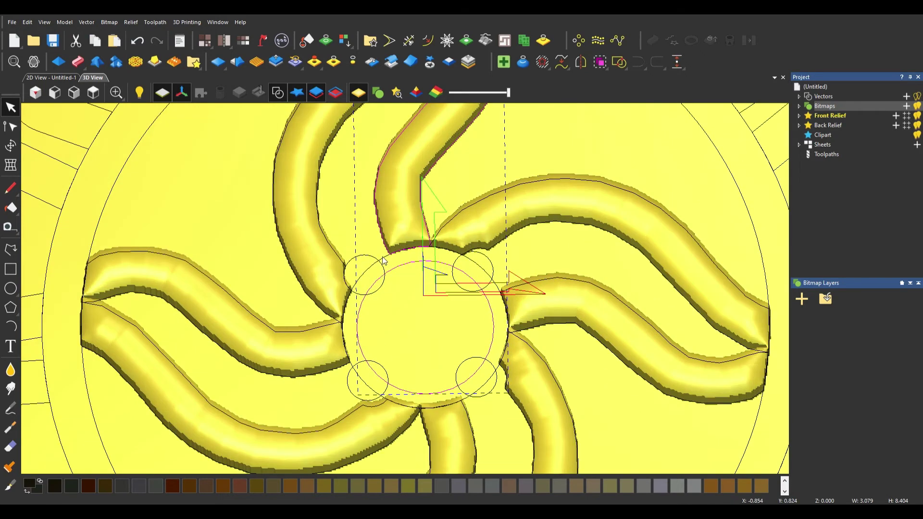
double_click(385, 263)
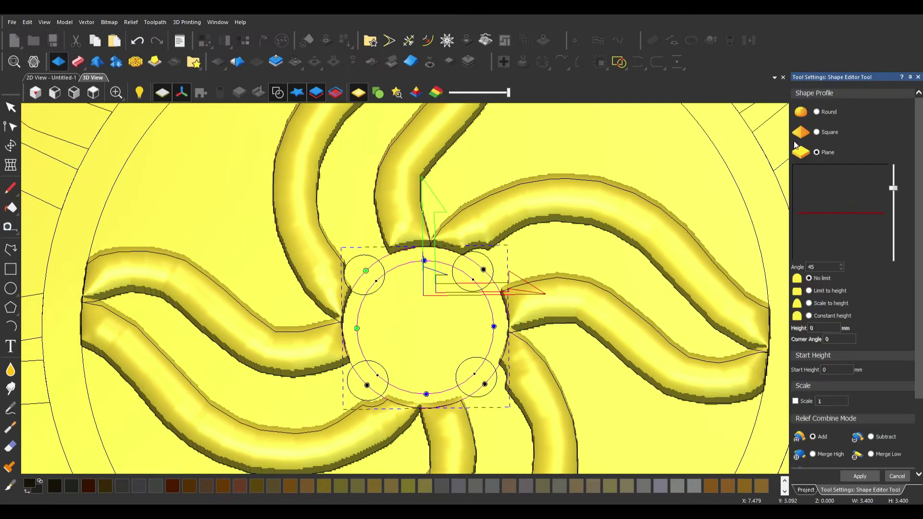
click(816, 111)
text(.5)
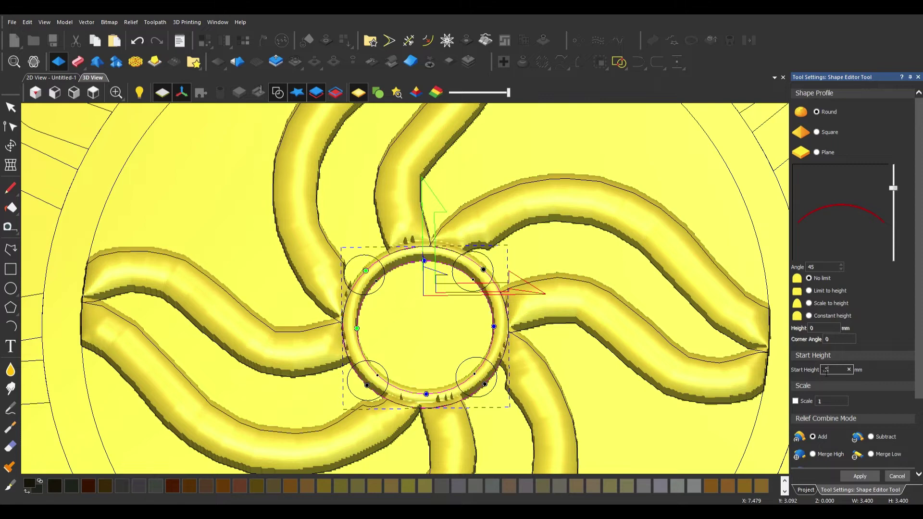
key(Tab)
Select the four small bead circles and set their start height to 0.8 mm
click(363, 261)
shift+click(457, 265)
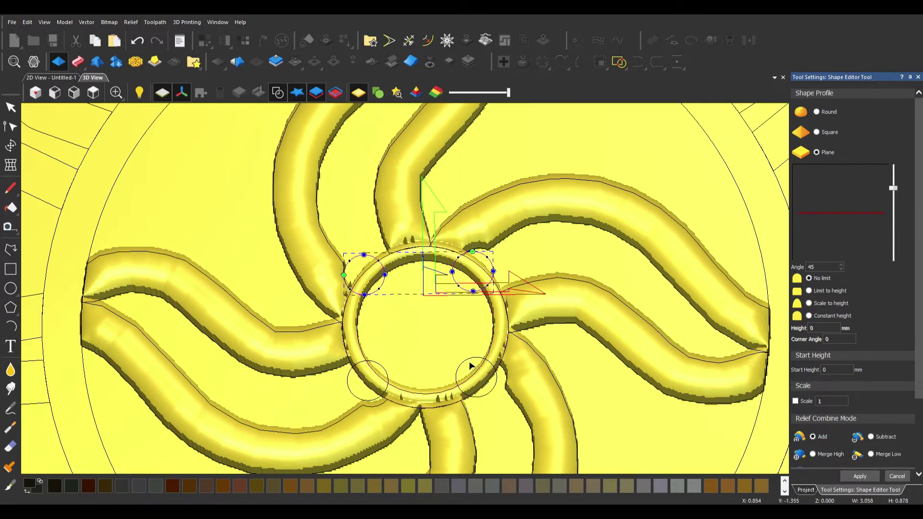
shift+click(471, 366)
shift+click(387, 379)
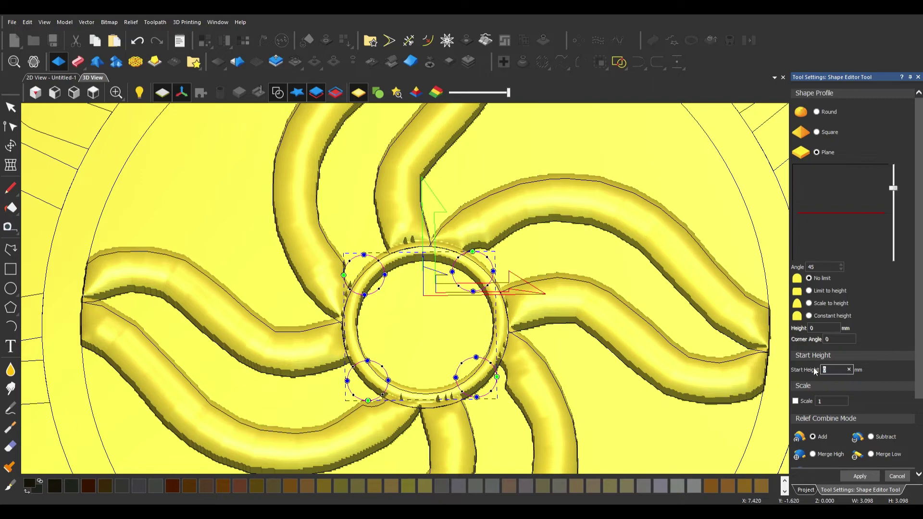
text(.8)
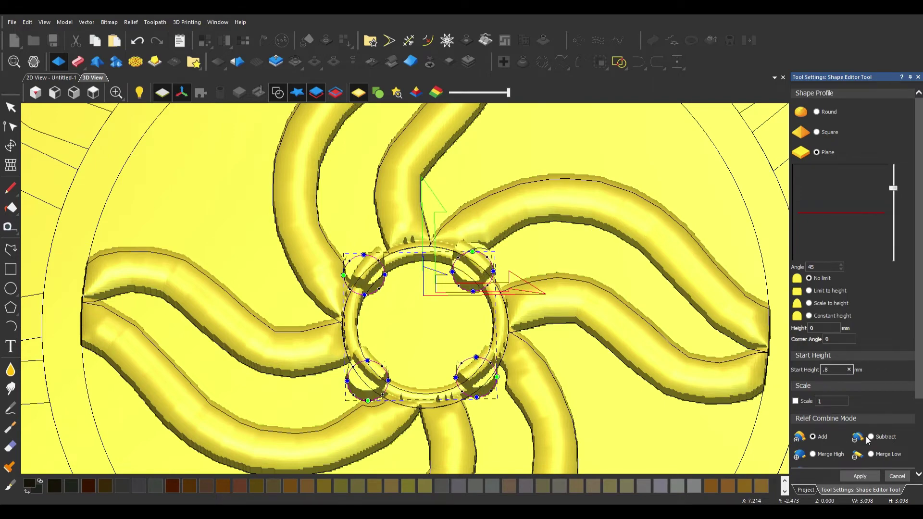
Give the beads a Round profile, merge them high, and apply the bead relief
click(870, 437)
click(813, 455)
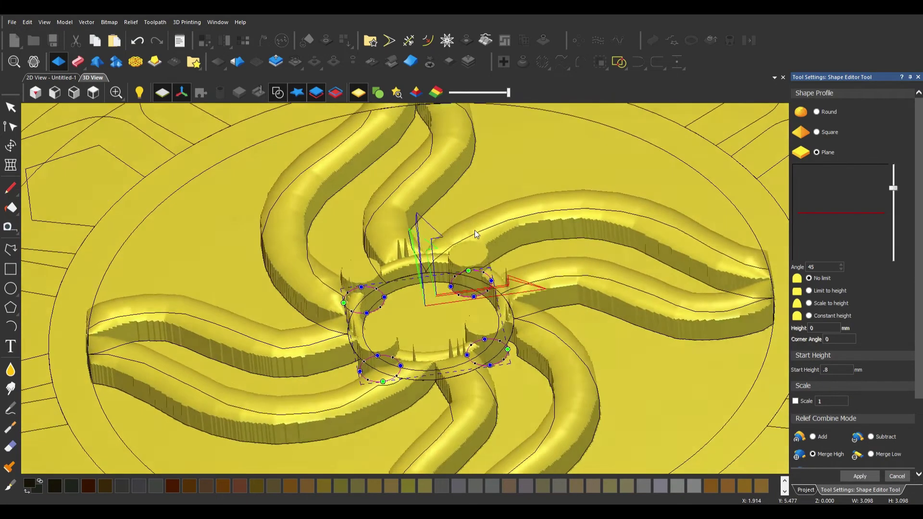
drag(481, 334, 476, 223)
click(817, 112)
drag(532, 207, 446, 363)
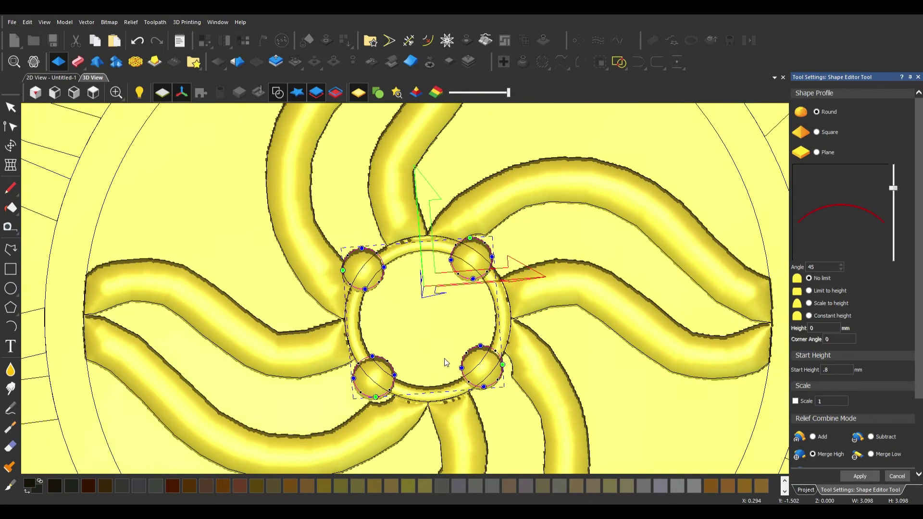
click(860, 475)
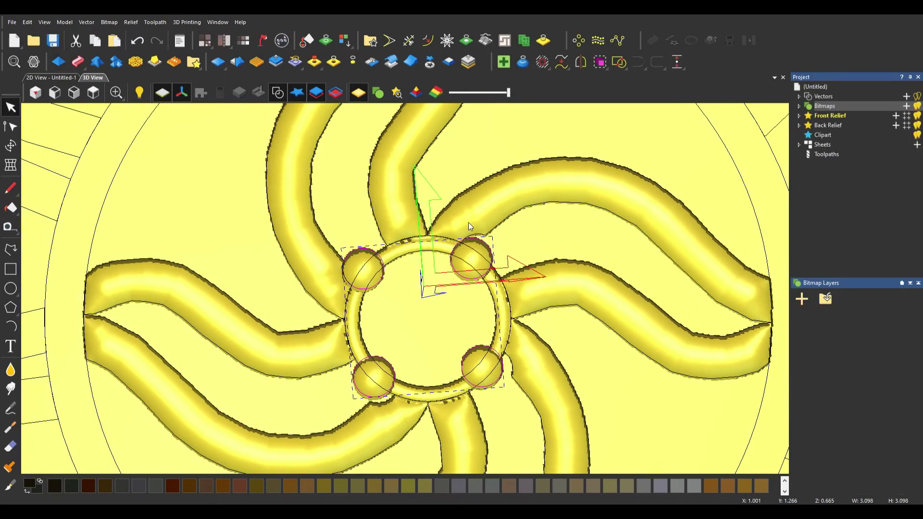
scroll(468, 222, down, 2)
scroll(453, 191, down, 2)
Raise the double ring circles into a rounded band with 0.5 mm start height
click(462, 161)
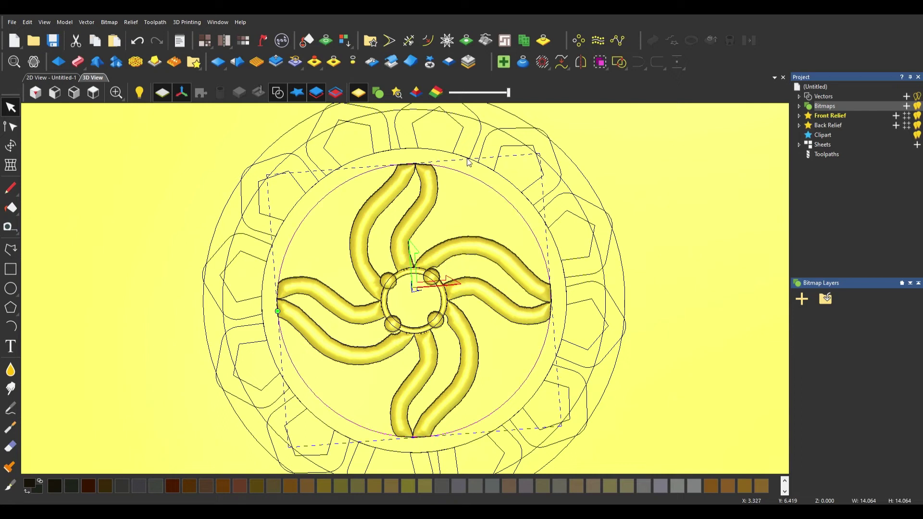
shift+click(473, 162)
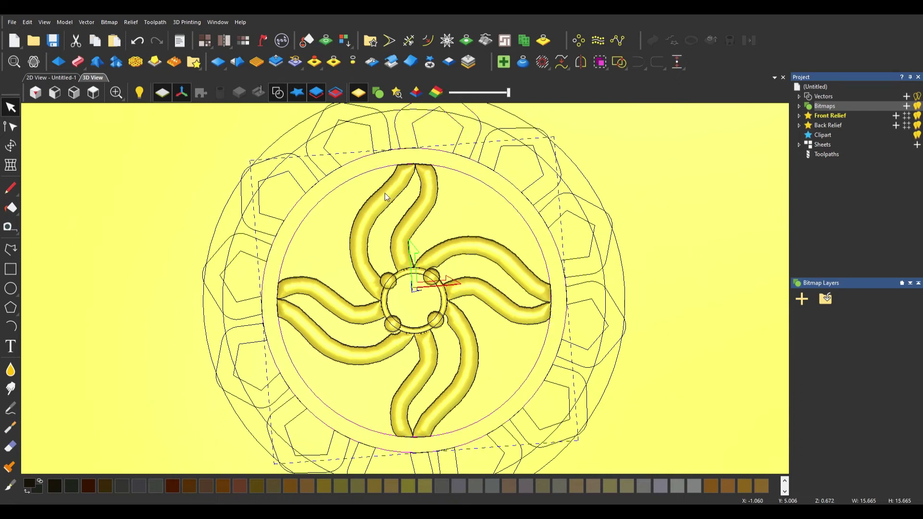
click(58, 62)
click(816, 111)
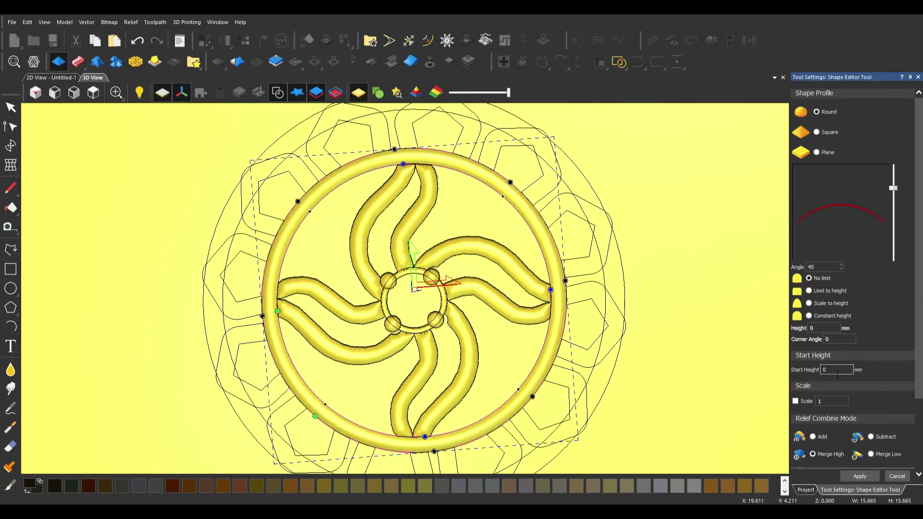
text(.5)
click(859, 476)
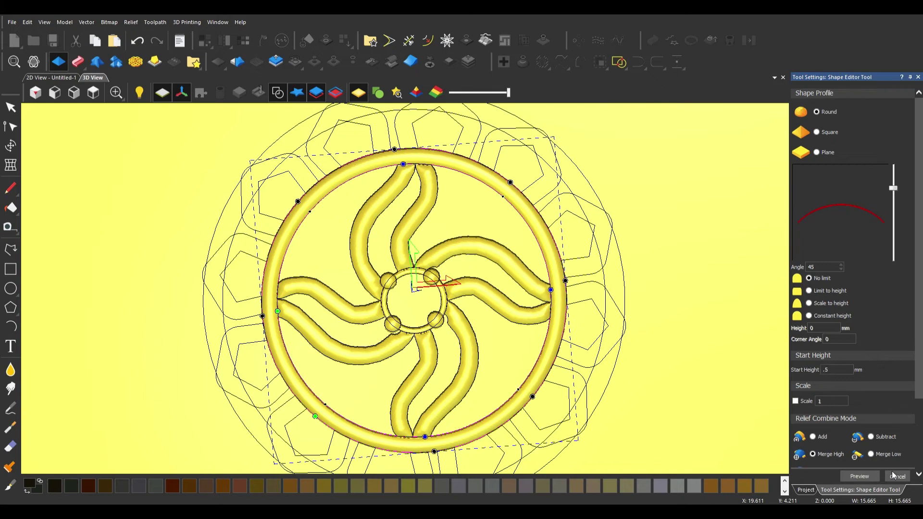
scroll(528, 183, down, 2)
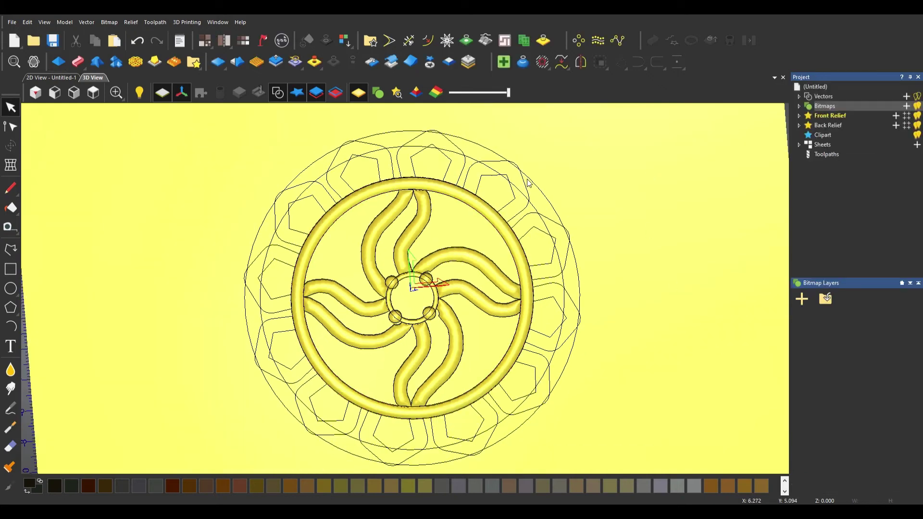
Shape the two outer rim circles into a raised relief band around the pentagon frame
click(471, 163)
shift+click(476, 149)
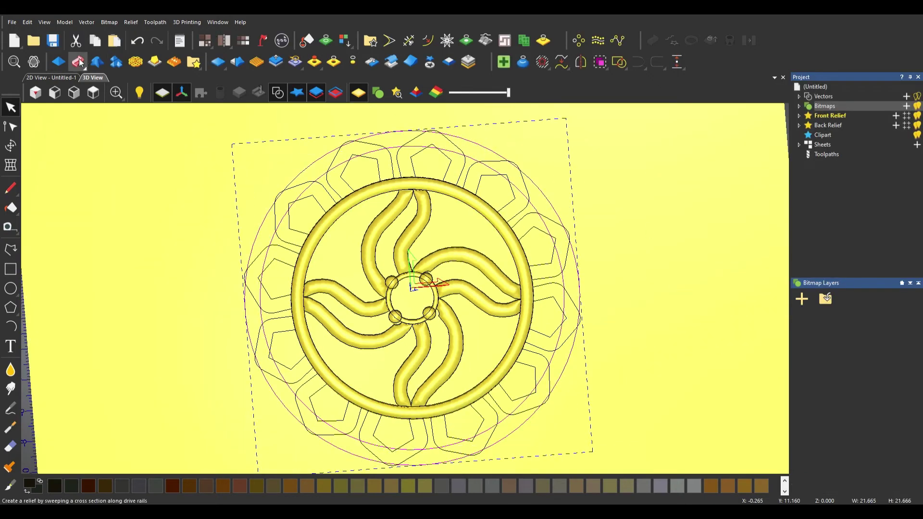
click(58, 62)
click(829, 373)
text(.5)
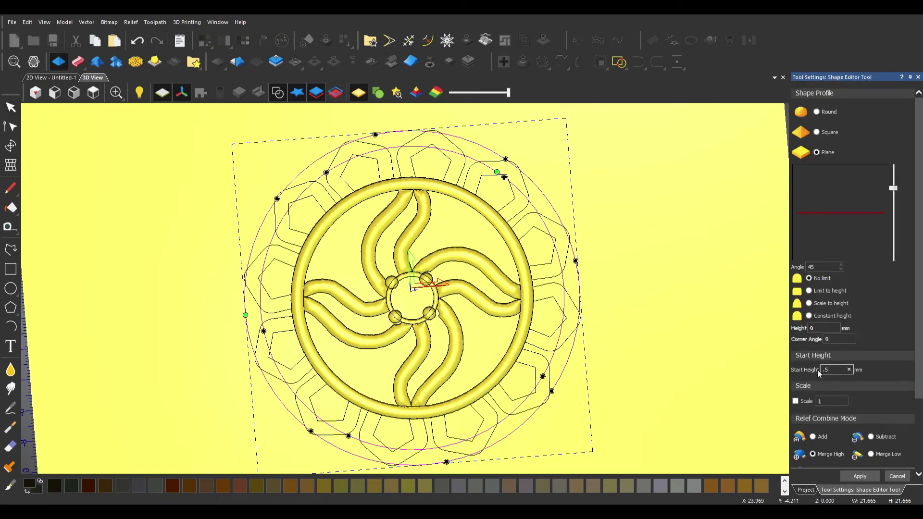
click(824, 110)
click(860, 475)
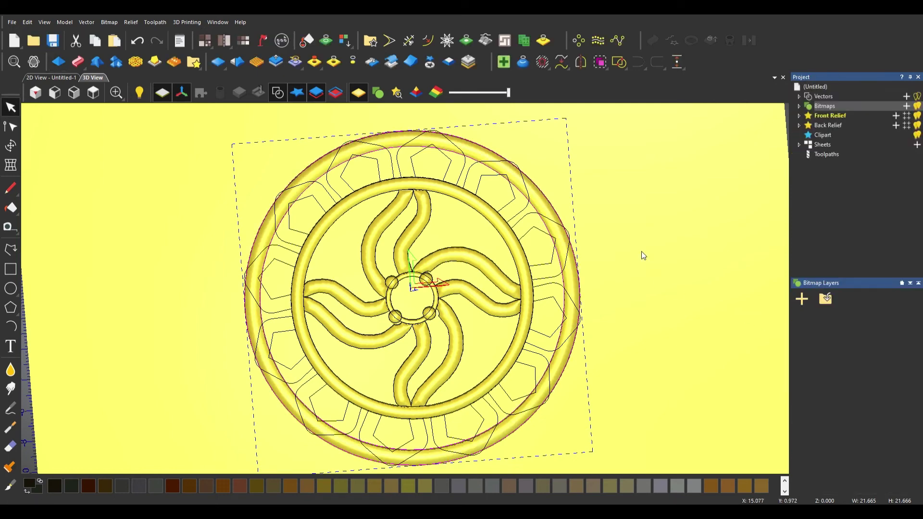
Zoom the view over the pentagon frame outlines around the raised double ring
scroll(248, 139, down, 2)
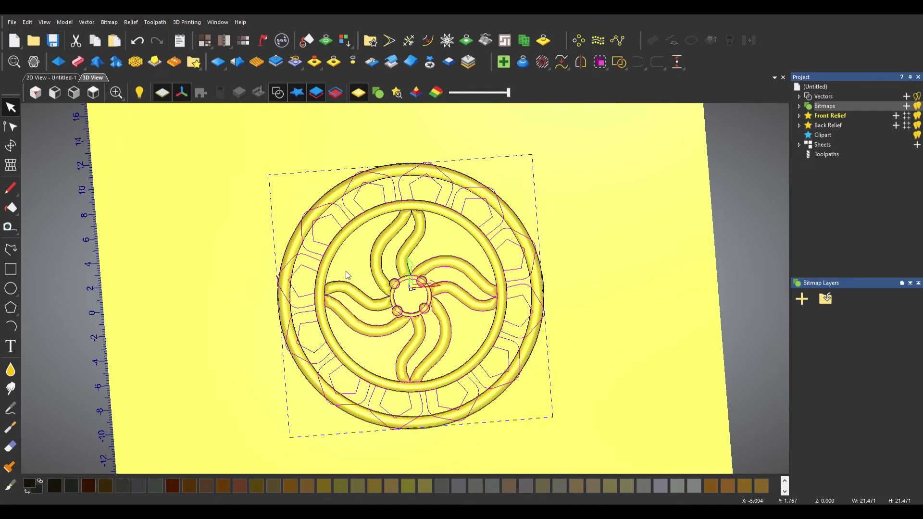
scroll(443, 300, up, 1)
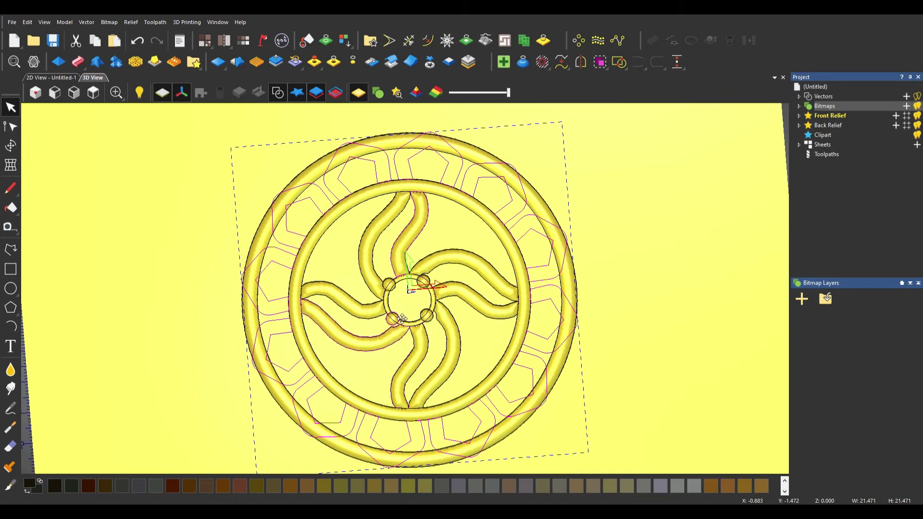
Give the pentagon frame outlines a Round profile merged high onto the existing relief
scroll(417, 270, down, 2)
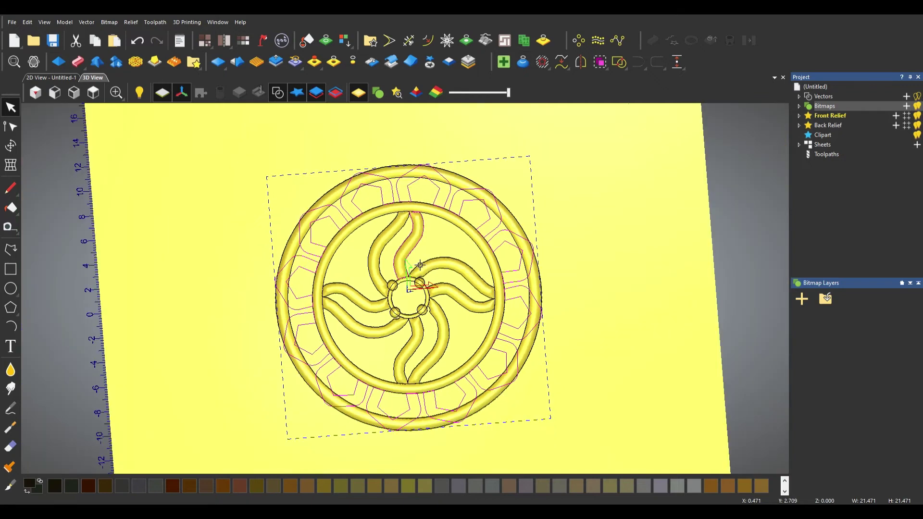
click(58, 62)
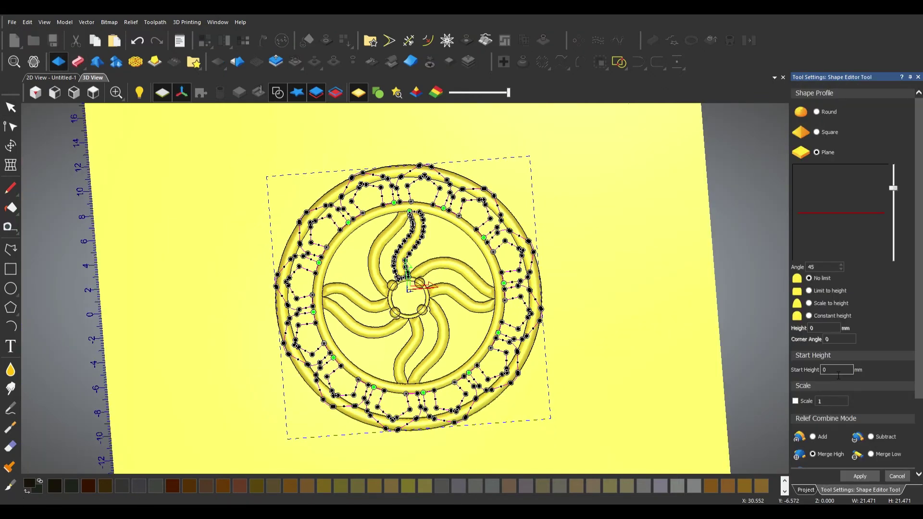
text(5)
click(812, 437)
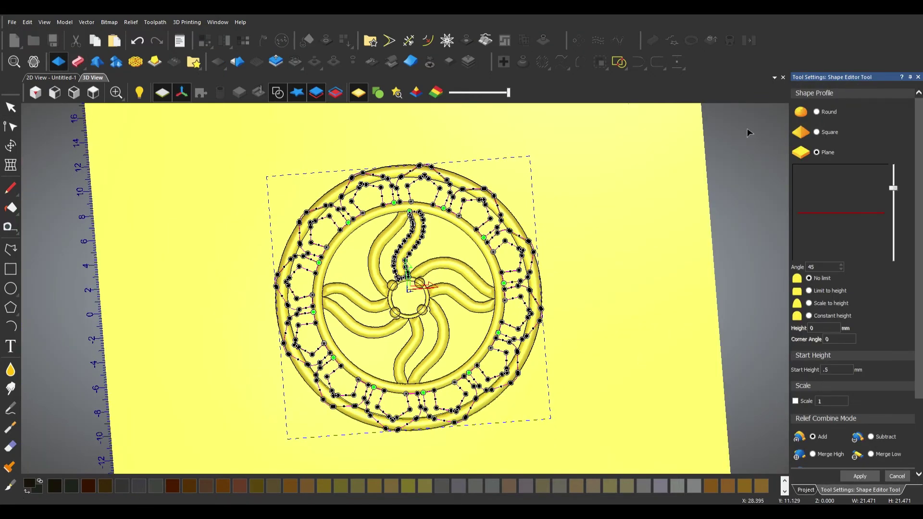
click(817, 112)
mouse_move(374, 271)
mouse_down()
mouse_move(402, 180)
mouse_move(441, 305)
mouse_up()
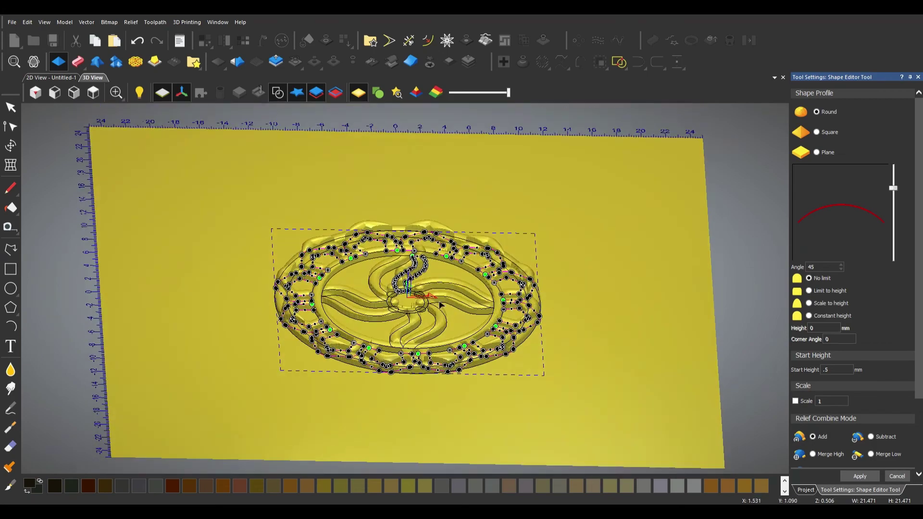
click(813, 453)
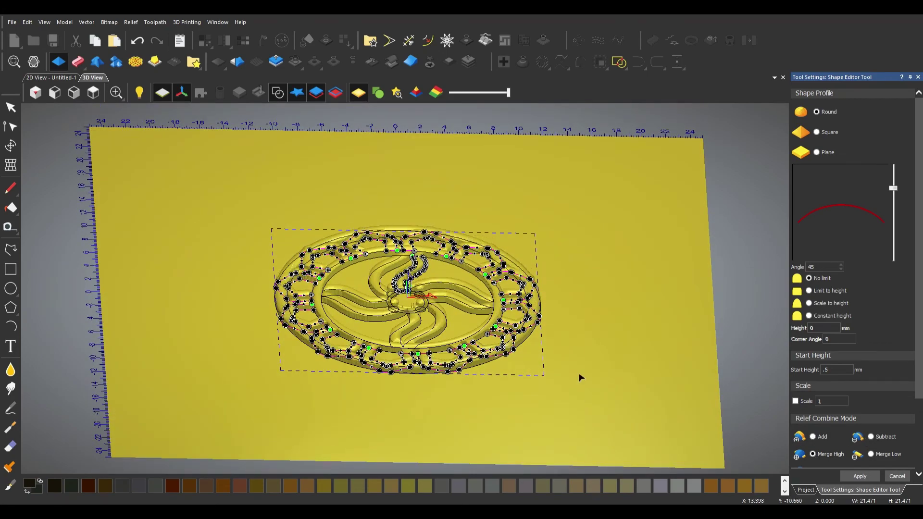
Set the pentagon cells' start height to 0.8 mm, apply the relief, and deselect everything
scroll(383, 192, up, 3)
scroll(391, 262, up, 3)
scroll(434, 357, down, 2)
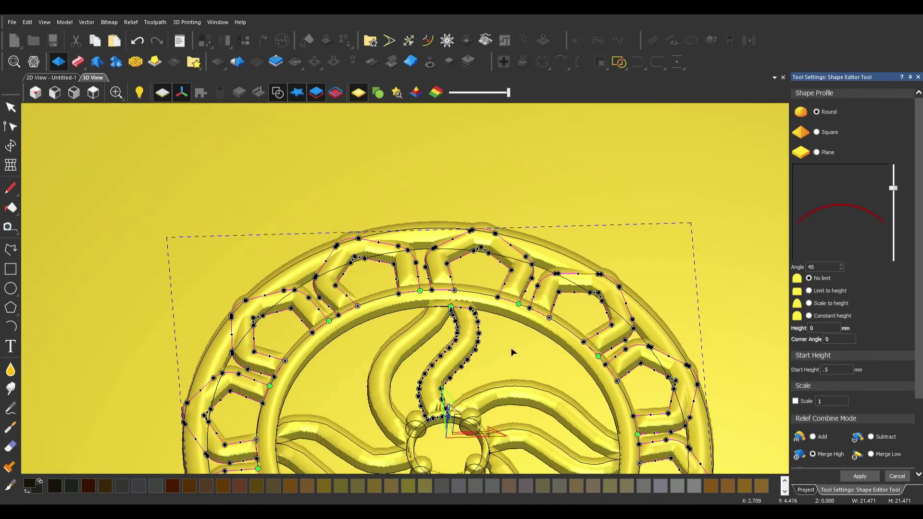
text(8)
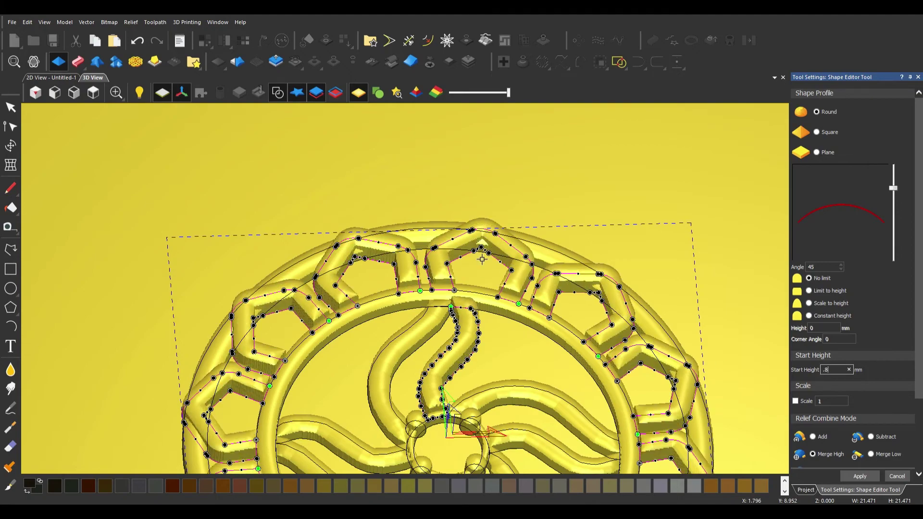
key(F2)
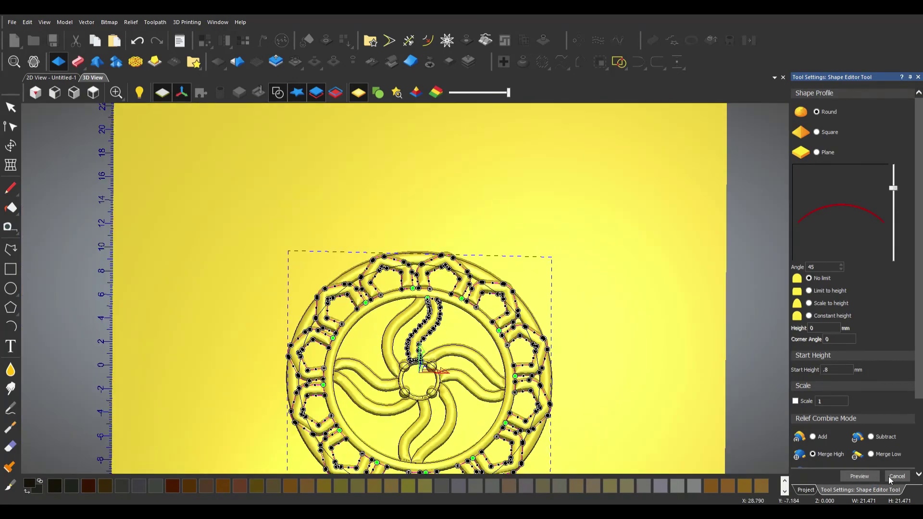
click(892, 477)
scroll(424, 294, down, 3)
scroll(424, 293, up, 3)
click(424, 291)
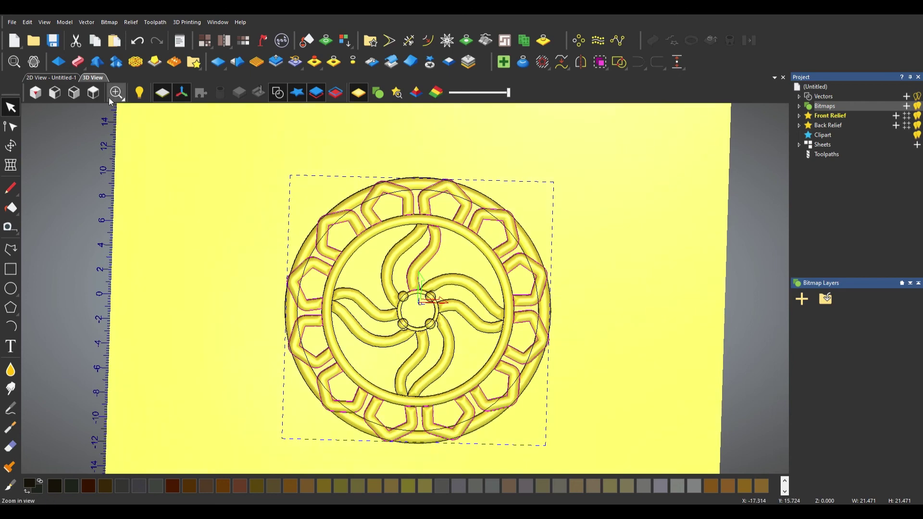
Start a rounded dome on the centre circle and steepen its profile angle
double_click(404, 310)
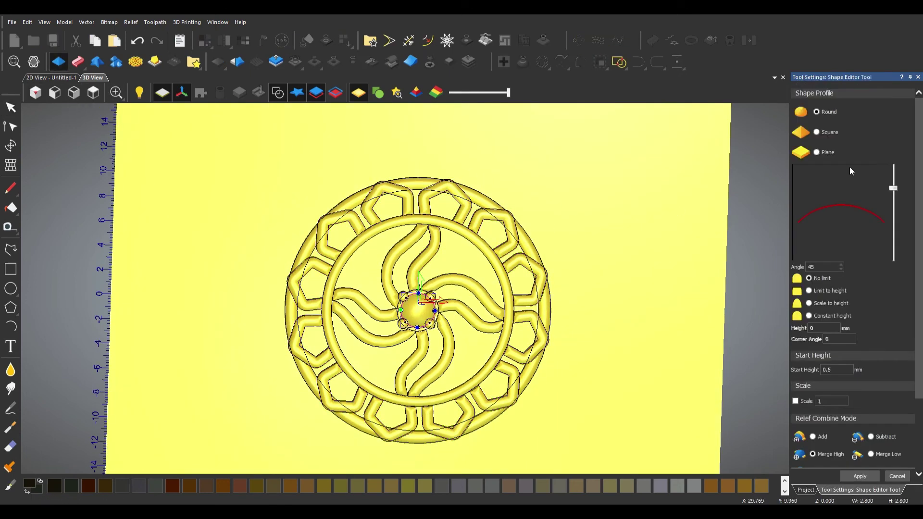
drag(892, 188, 893, 170)
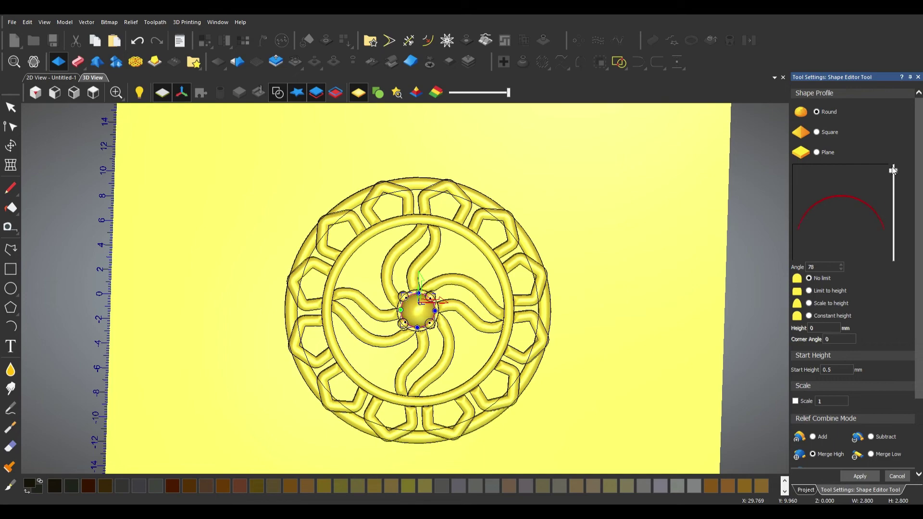
scroll(702, 433, up, 3)
drag(701, 337, 702, 433)
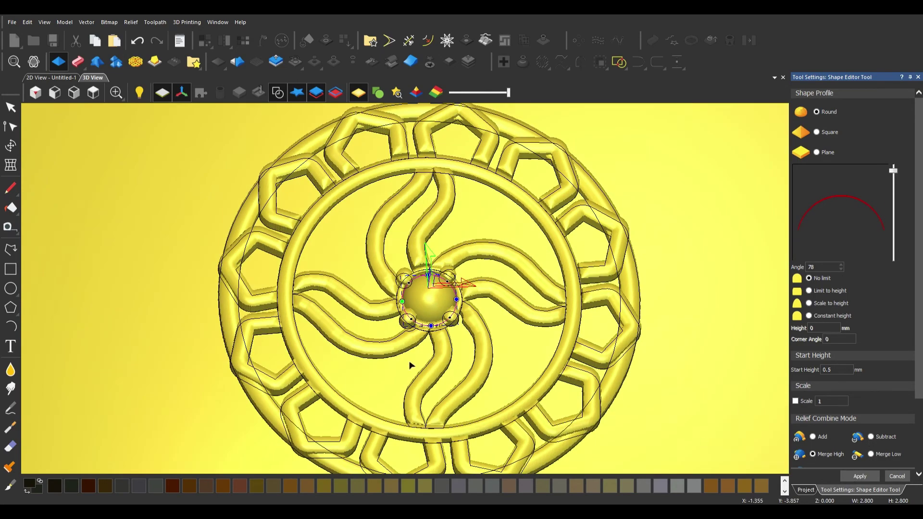
scroll(416, 336, up, 3)
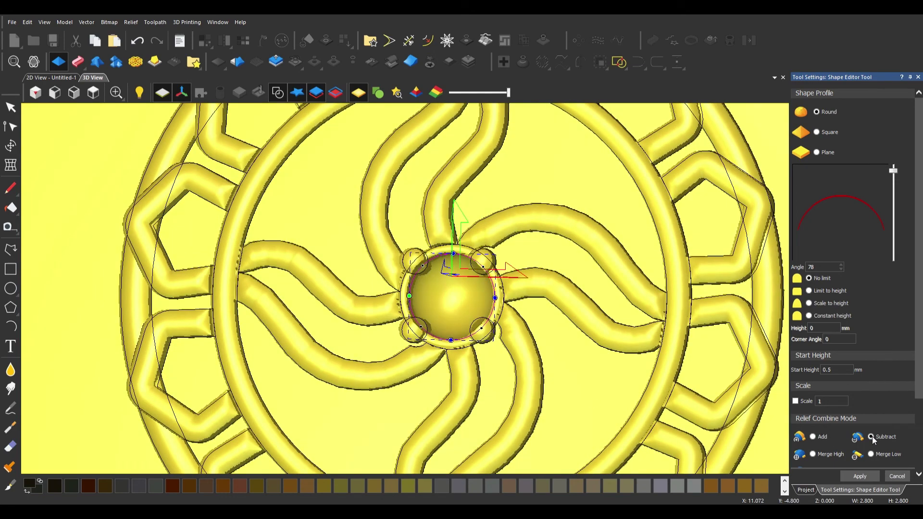
Keep Merge High and ease the centre dome to a gentler 48° profile
click(871, 454)
click(813, 454)
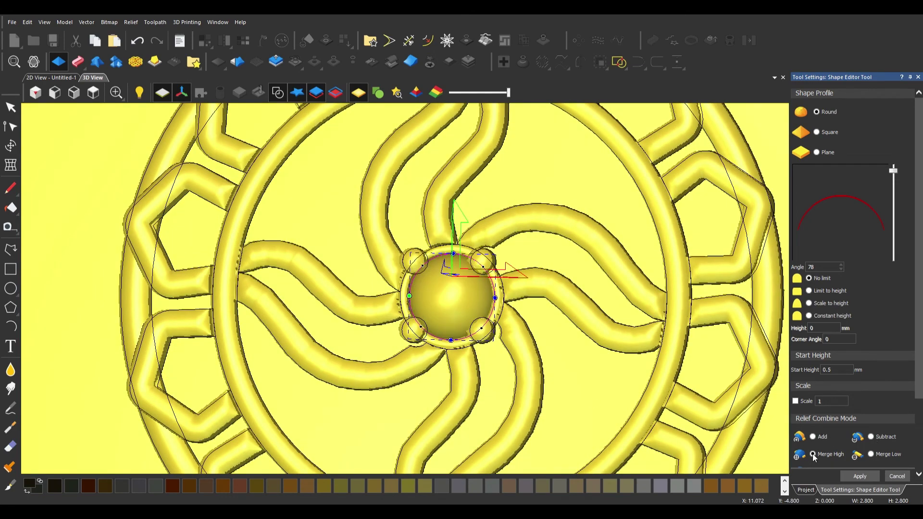
scroll(814, 442, down, 1)
click(813, 412)
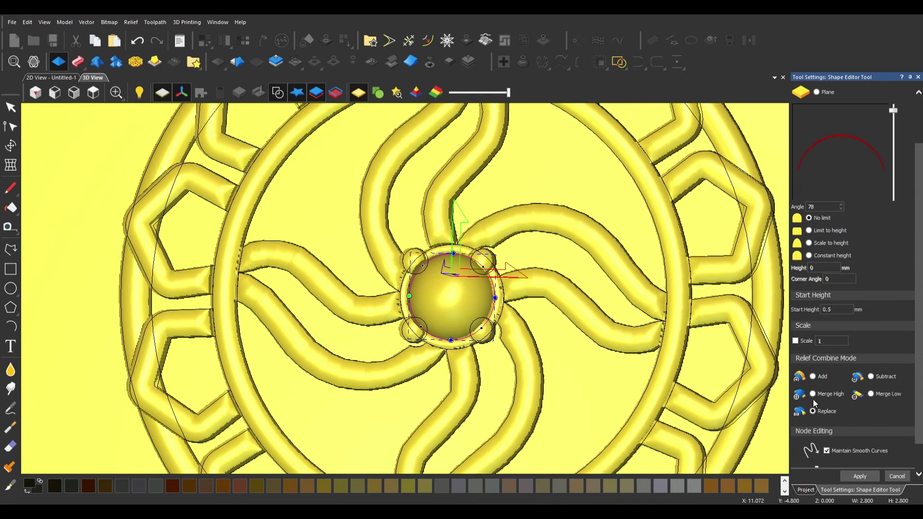
scroll(484, 310, up, 2)
scroll(484, 311, up, 2)
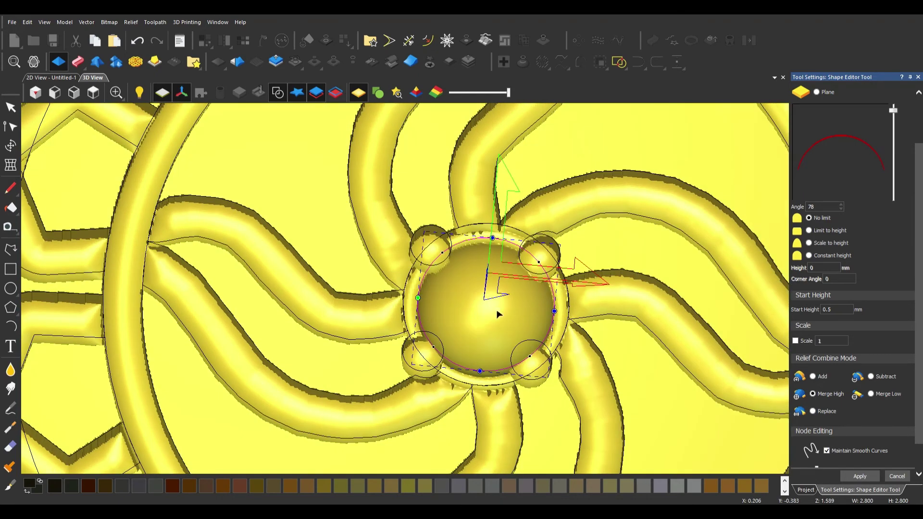
drag(893, 110, 894, 127)
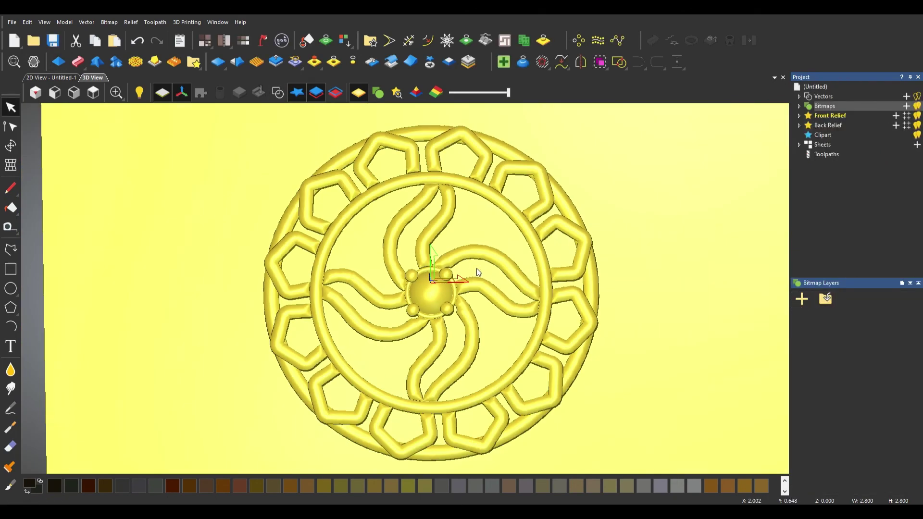
Apply Smooth Relief to the whole layer at 32% smoothing strength
click(233, 67)
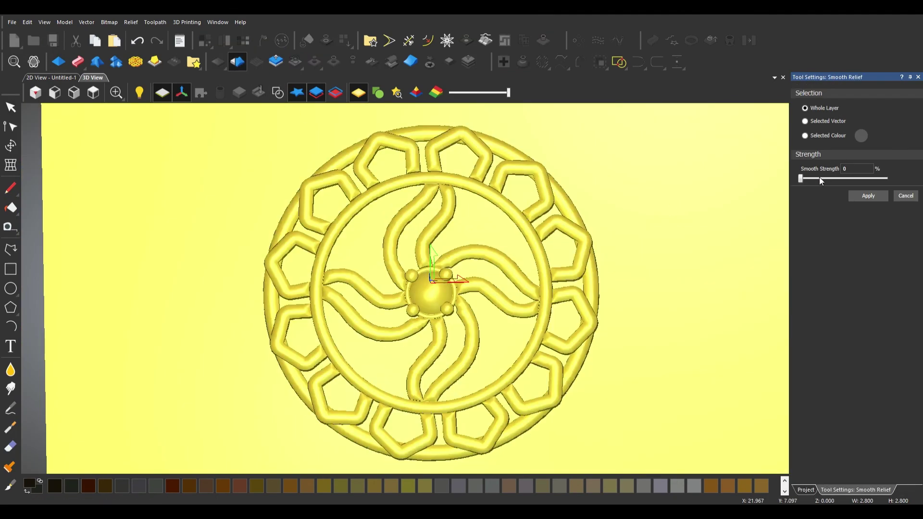
mouse_move(800, 178)
mouse_down()
mouse_move(857, 181)
mouse_move(829, 183)
mouse_up()
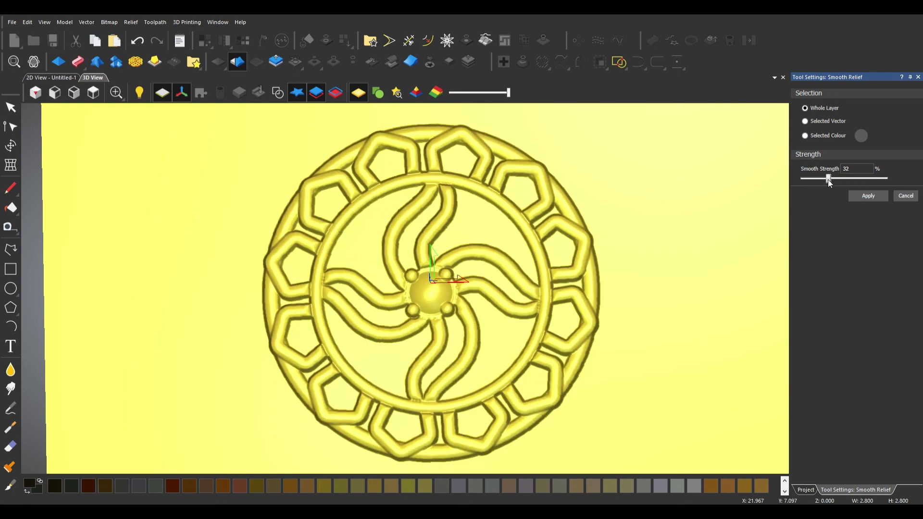
click(864, 198)
click(903, 196)
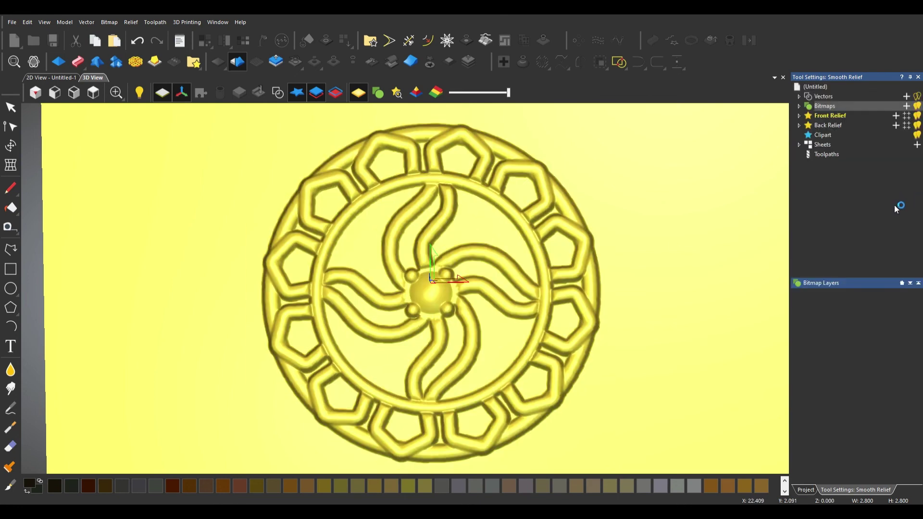
click(10, 369)
scroll(469, 277, up, 5)
Brush-smooth the rough area around the centre dome and beads with the 13 px, 32% Smoothing Tool
scroll(469, 276, up, 3)
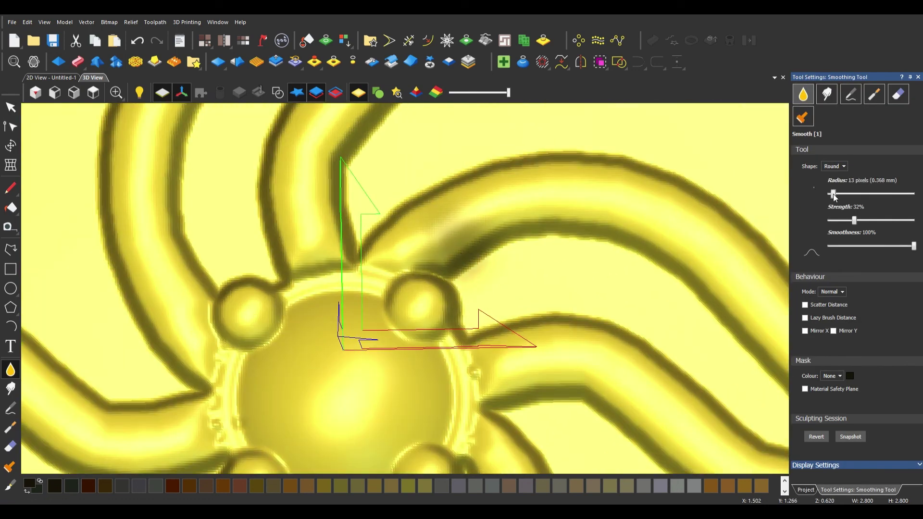
mouse_move(471, 242)
mouse_down()
mouse_move(439, 271)
mouse_move(448, 287)
mouse_move(432, 278)
mouse_up()
scroll(432, 278, down, 4)
scroll(439, 253, down, 2)
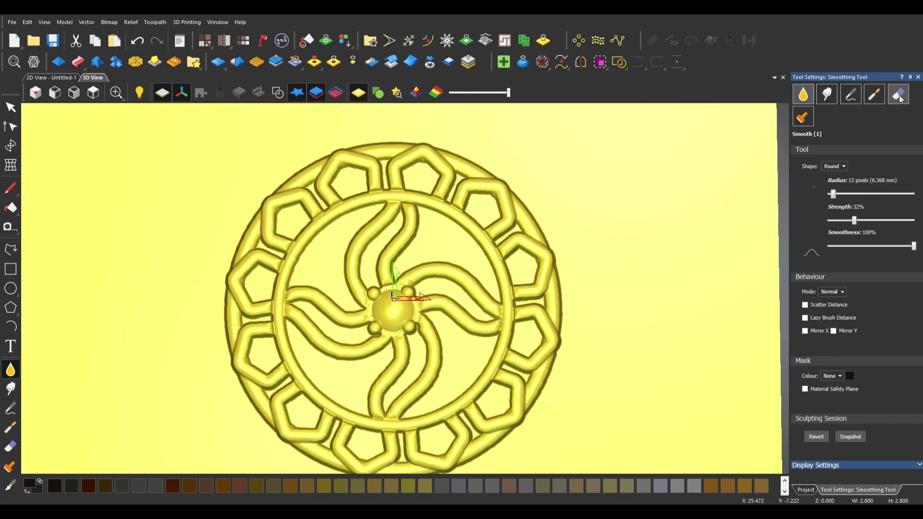
click(918, 77)
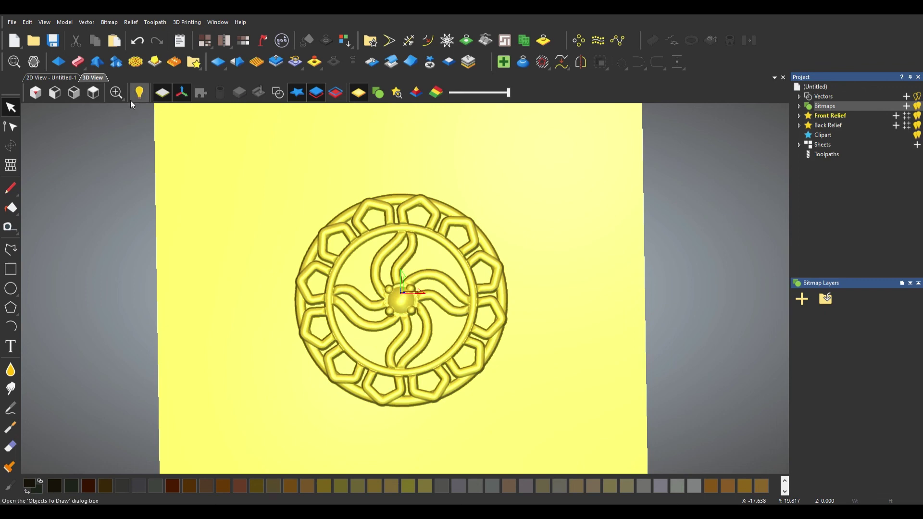
Hide the material plane, orbit to inspect the pendant, then view it from the top
click(162, 92)
scroll(400, 300, down, 2)
mouse_move(400, 300)
mouse_down()
mouse_move(446, 157)
mouse_move(258, 278)
mouse_move(457, 356)
mouse_move(356, 260)
mouse_up()
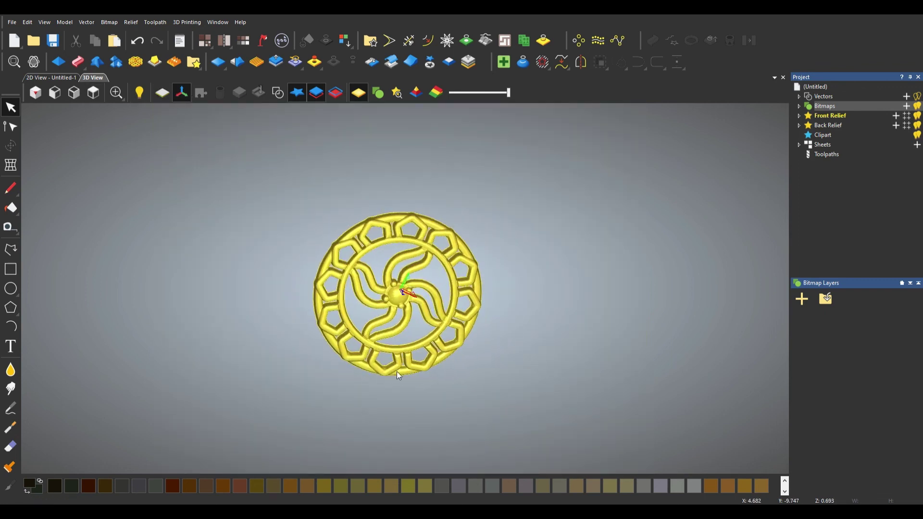
scroll(355, 259, up, 3)
click(93, 92)
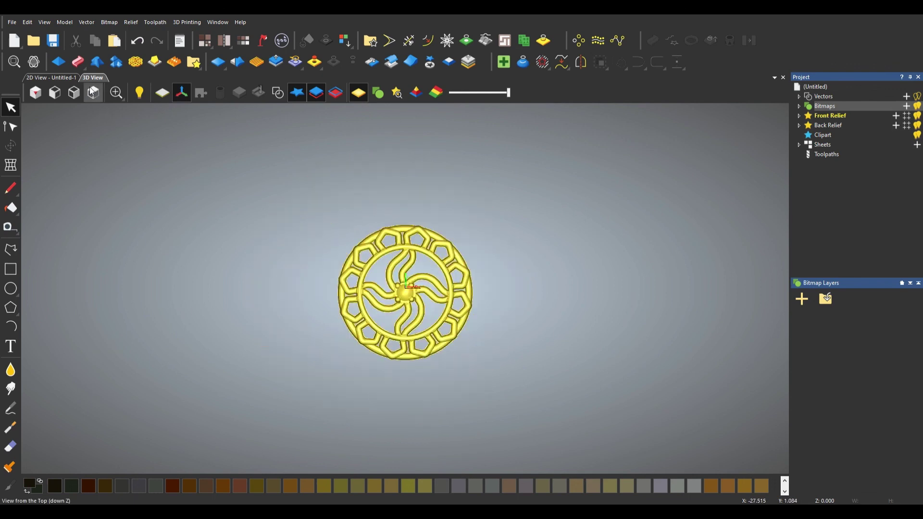